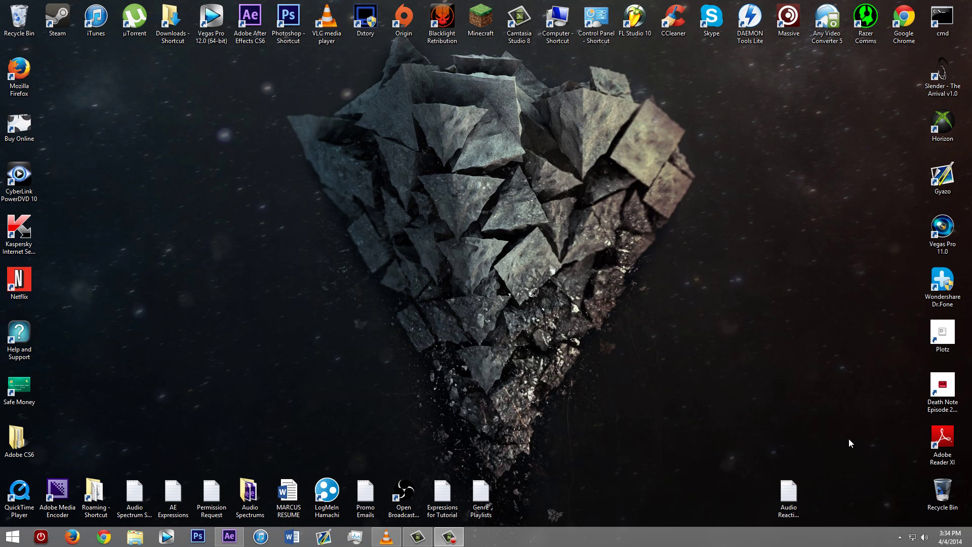
Bring up VLC and play the pulsing-logo preview video
left_click(385, 536)
left_click(10, 518)
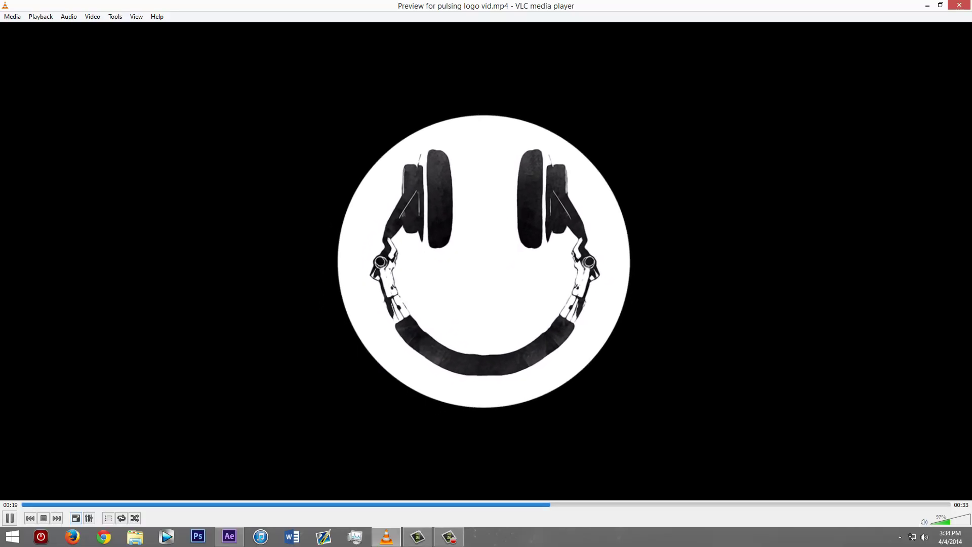
Close VLC and switch back to After Effects
left_click(962, 5)
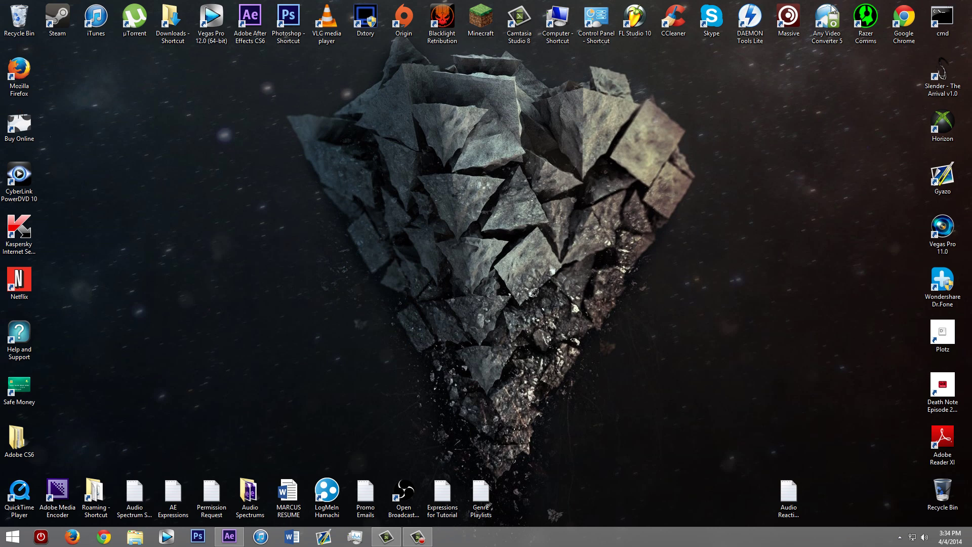
mouse_move(232, 527)
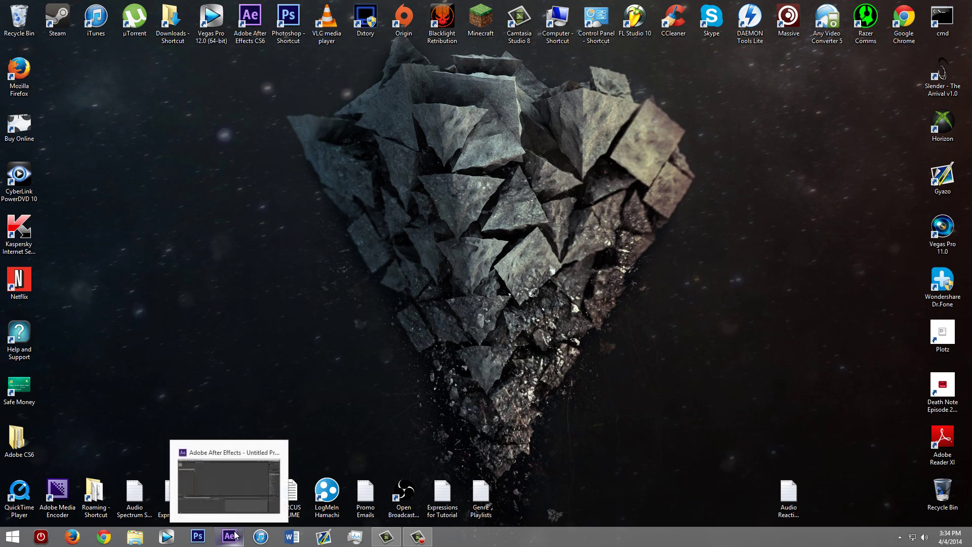
mouse_move(258, 508)
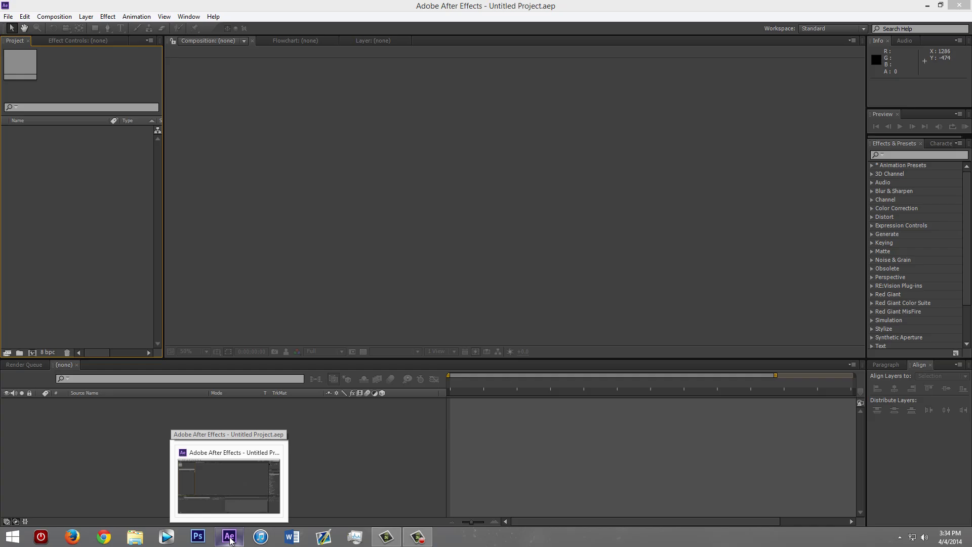
left_click(268, 472)
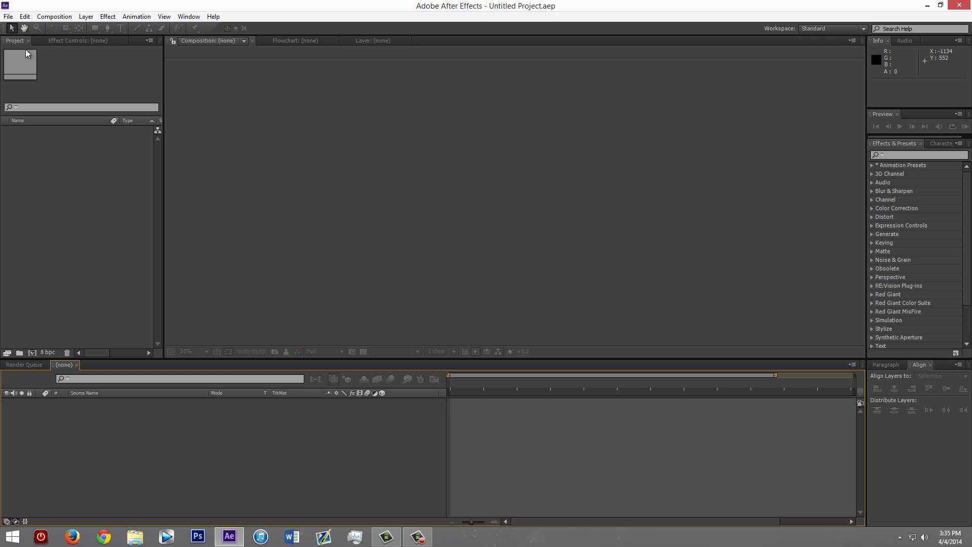
Create composition Comp 1 at 1920×1080, 30 fps with a black background
left_click(54, 18)
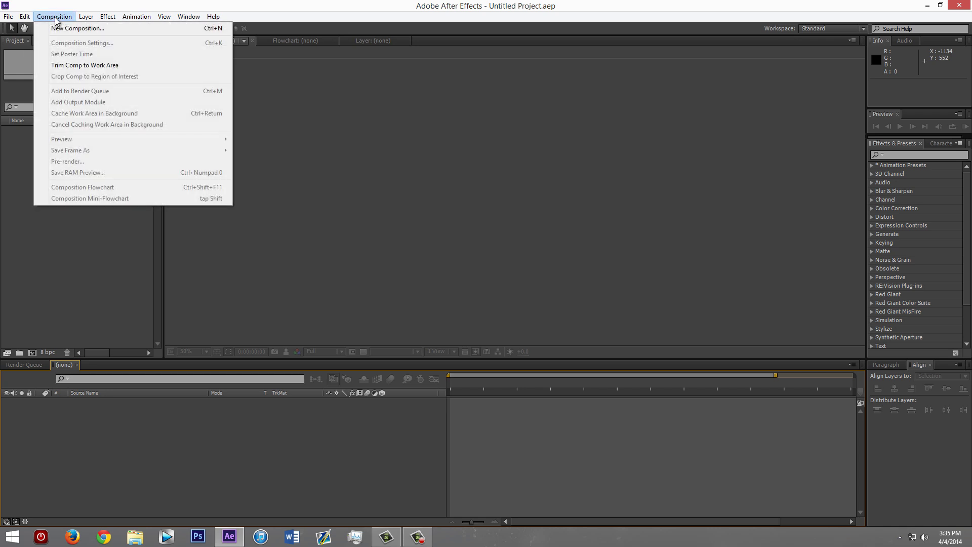
left_click(55, 29)
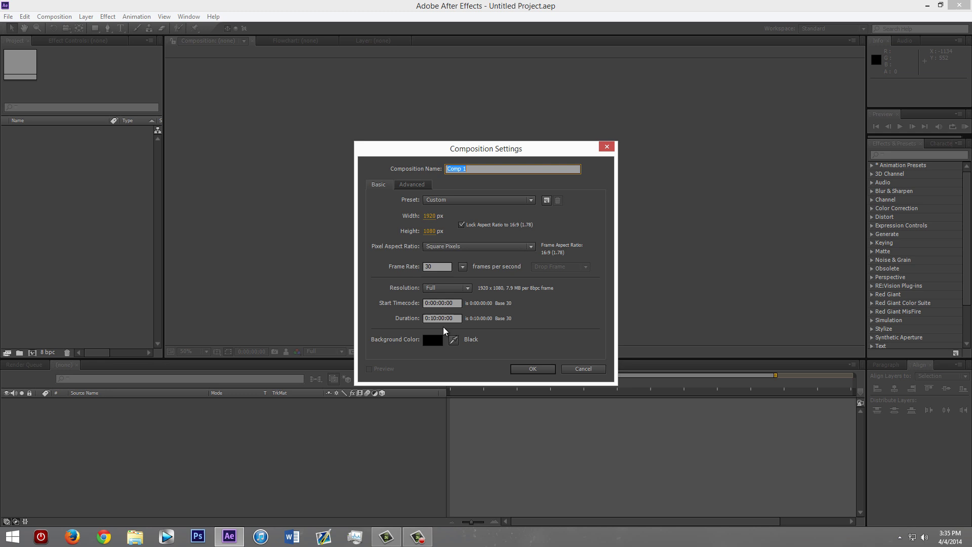
left_click(531, 367)
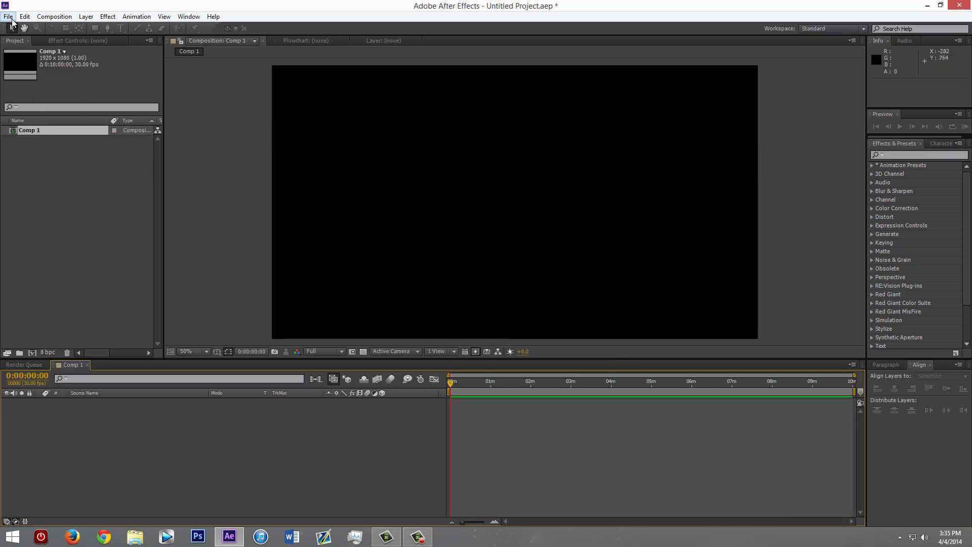
Start a file import and browse to Pictures > TehMusics > Artists Logos
left_click(8, 16)
mouse_move(100, 152)
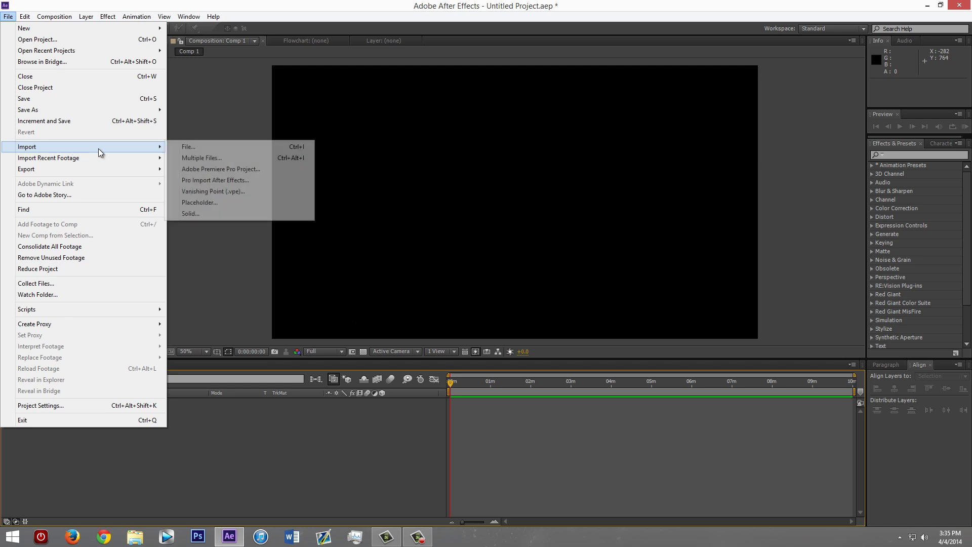
left_click(188, 147)
left_click(267, 171)
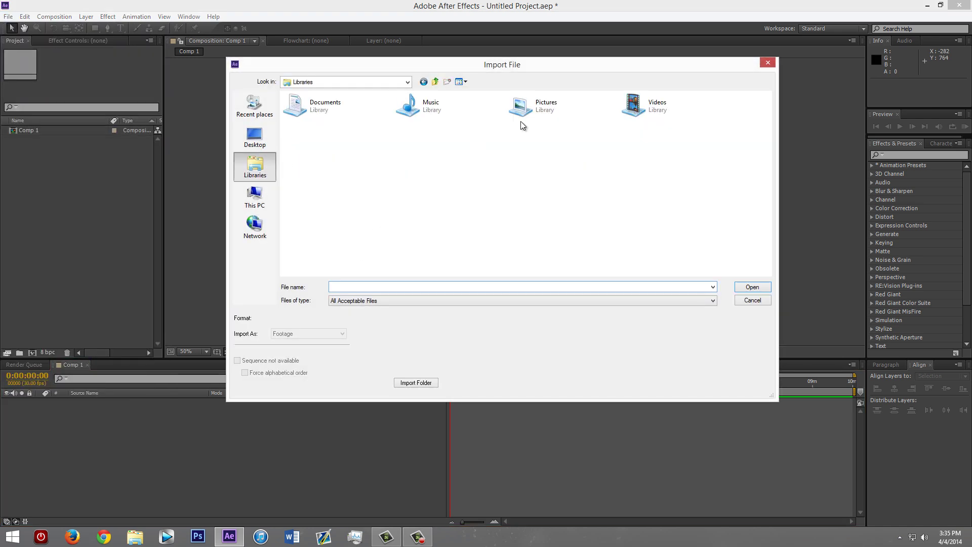
double_click(607, 115)
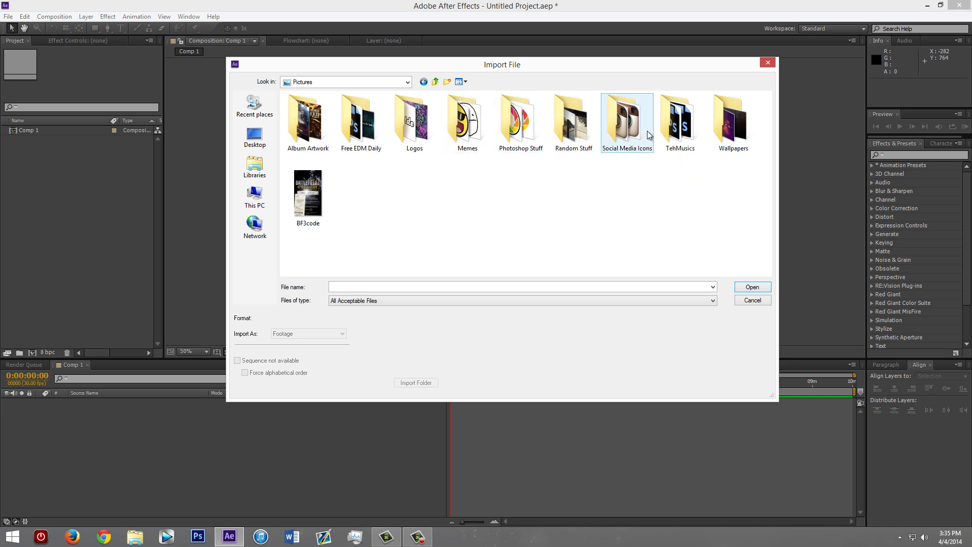
double_click(680, 121)
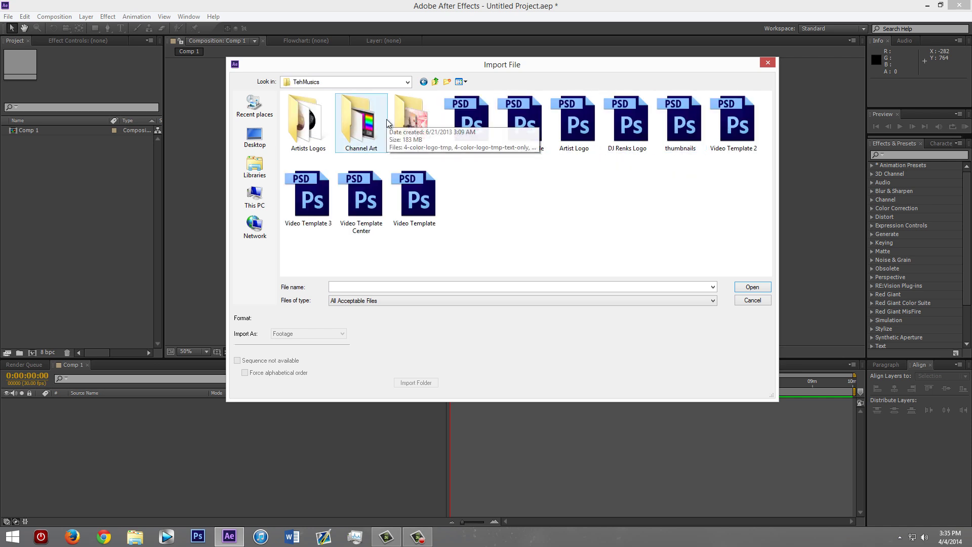
double_click(328, 130)
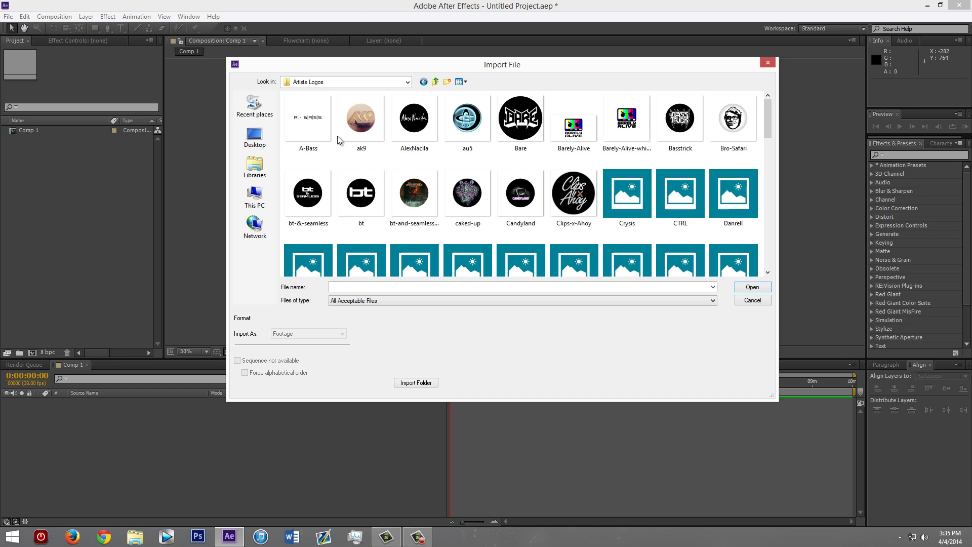
Import Barely-Alive-white-bg.png and place it as a layer in Comp 1
scroll(534, 167, "down", 5)
scroll(534, 167, "down", 5)
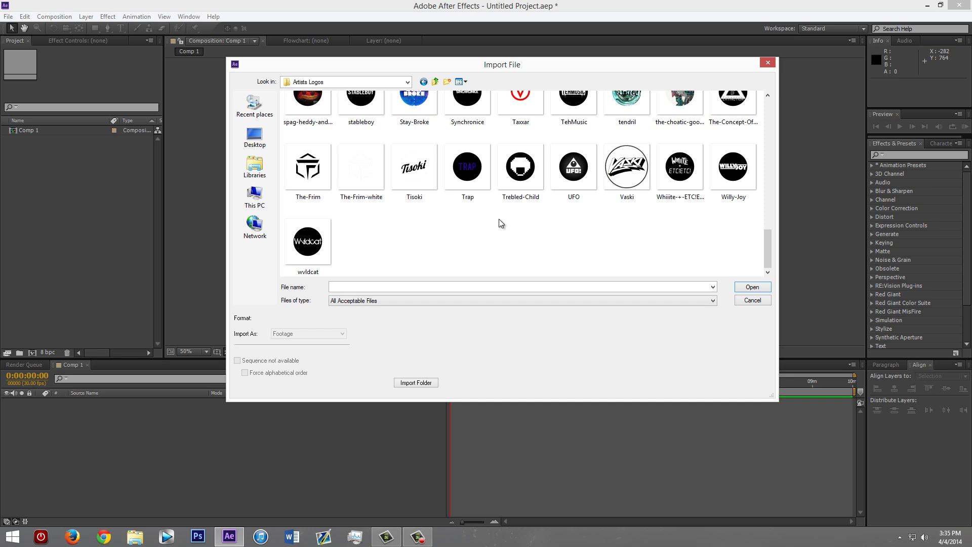
scroll(499, 223, "up", 2)
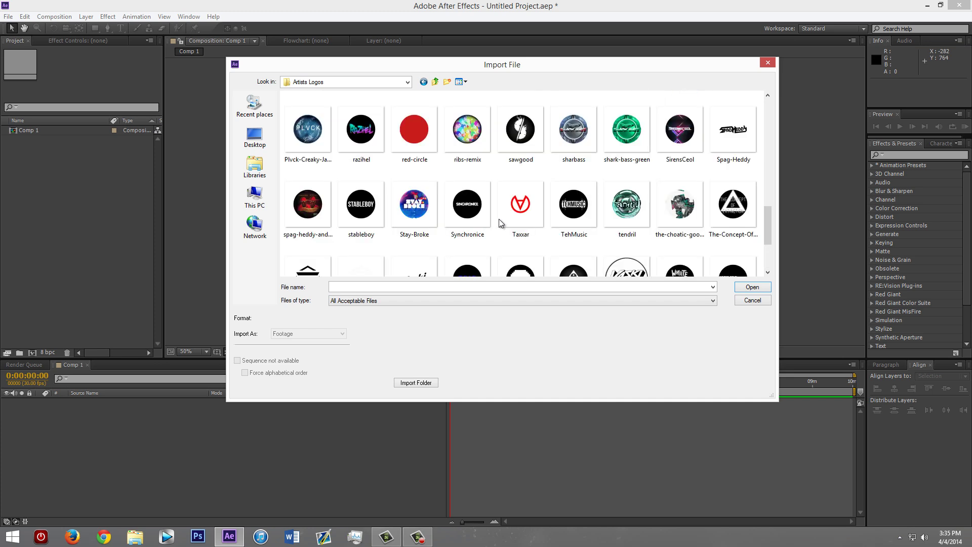
scroll(499, 222, "up", 10)
scroll(499, 219, "up", 3)
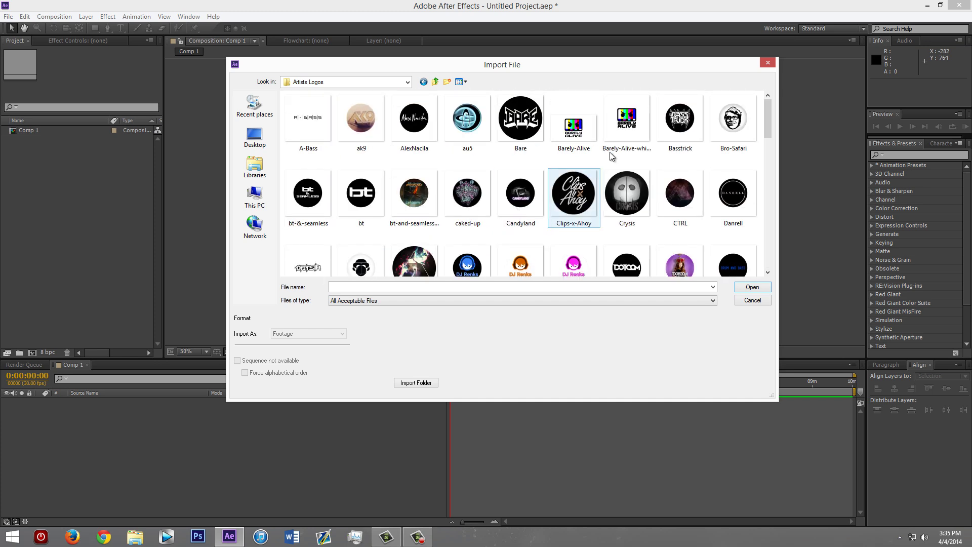
left_click(618, 139)
left_click(750, 287)
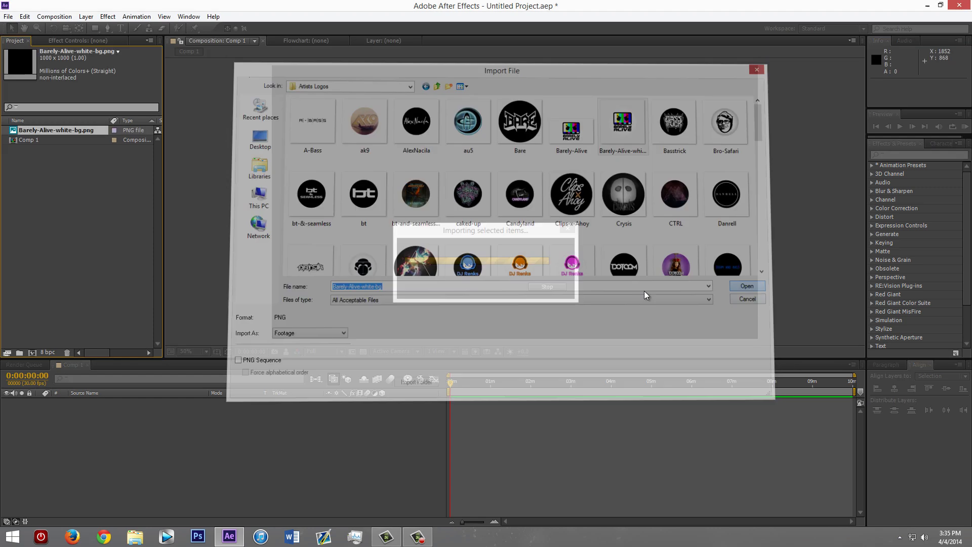
left_click_drag(95, 132, 120, 413)
left_click(173, 437)
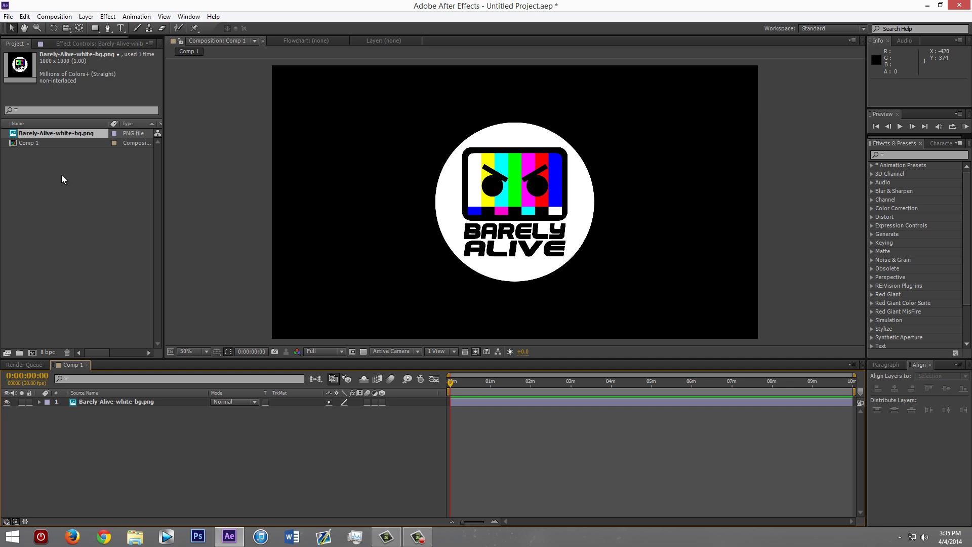
Start a file import and browse to Downloads > Music To Promote
left_click(8, 17)
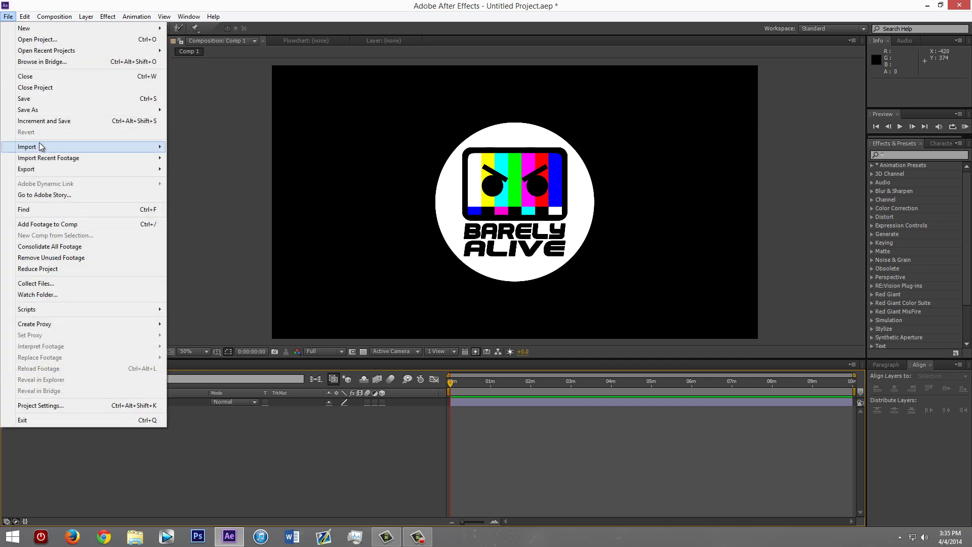
mouse_move(113, 145)
left_click(189, 146)
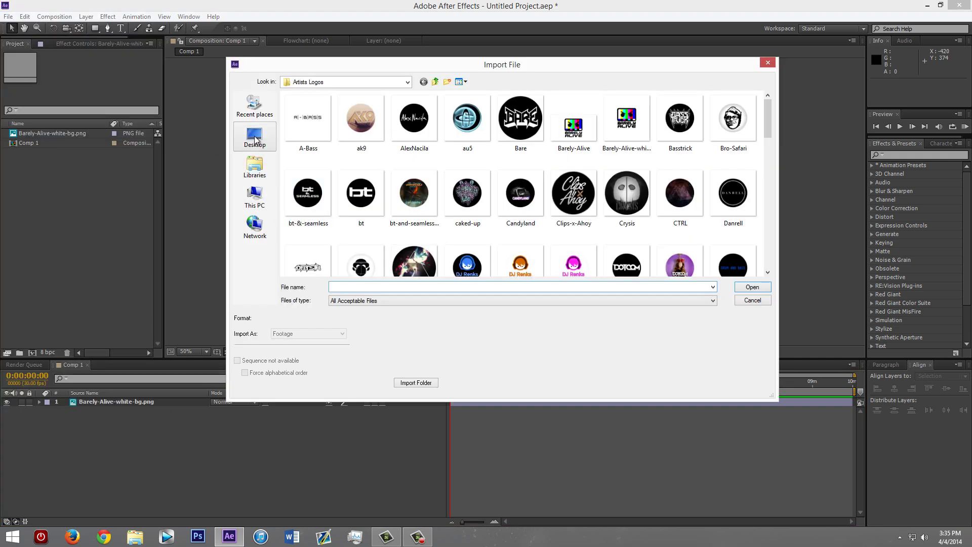
left_click(254, 137)
left_click(488, 187)
scroll(488, 187, "down", 10)
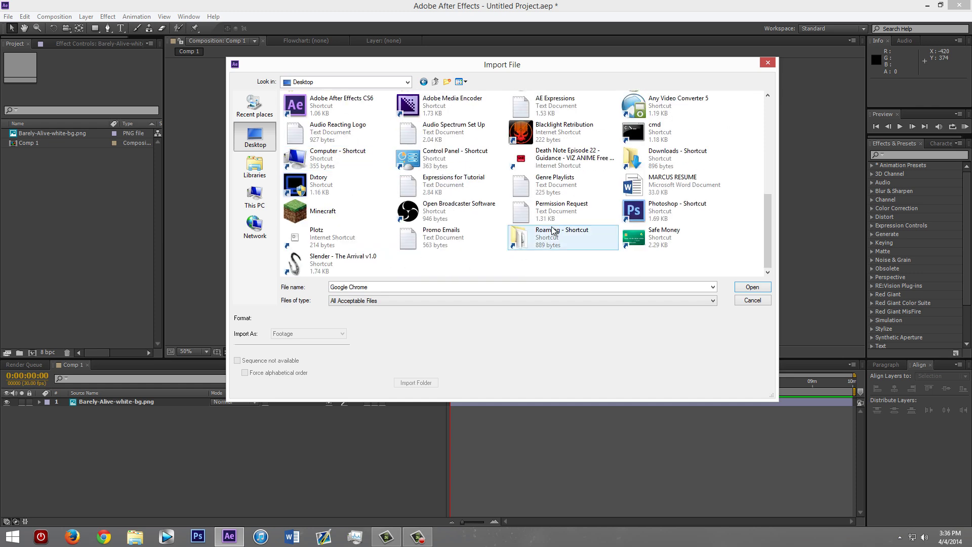
double_click(634, 162)
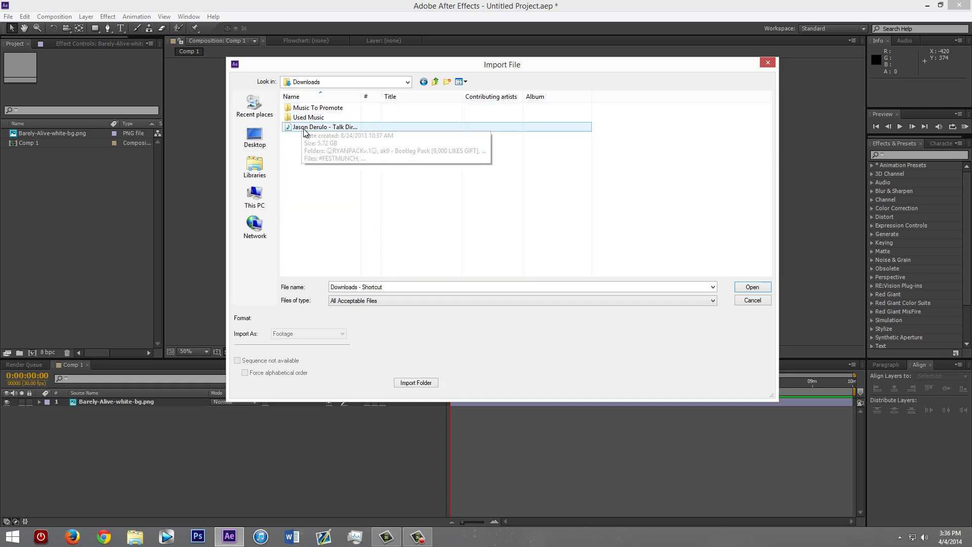
double_click(318, 108)
Import Dead Link.mp3 and add it to Comp 1 as a layer
left_click(320, 137)
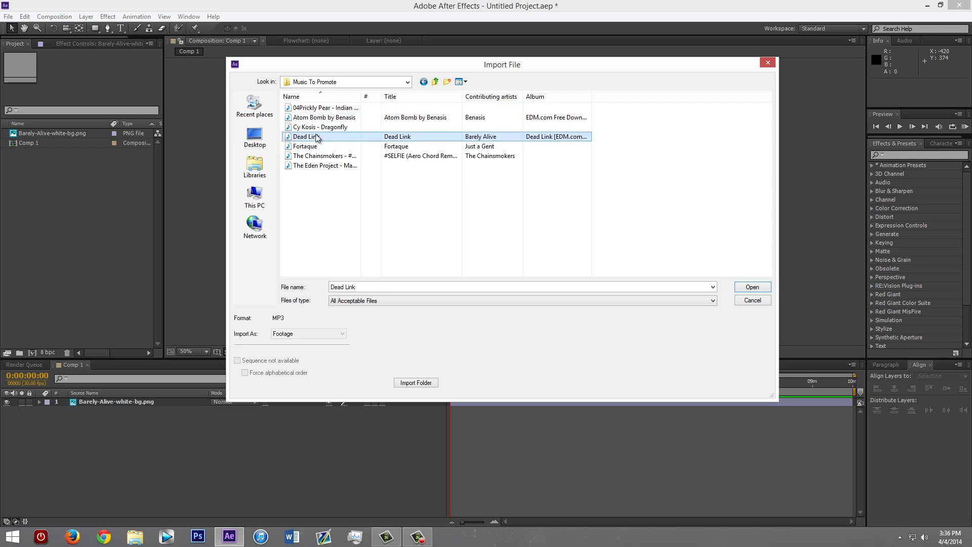
left_click(749, 287)
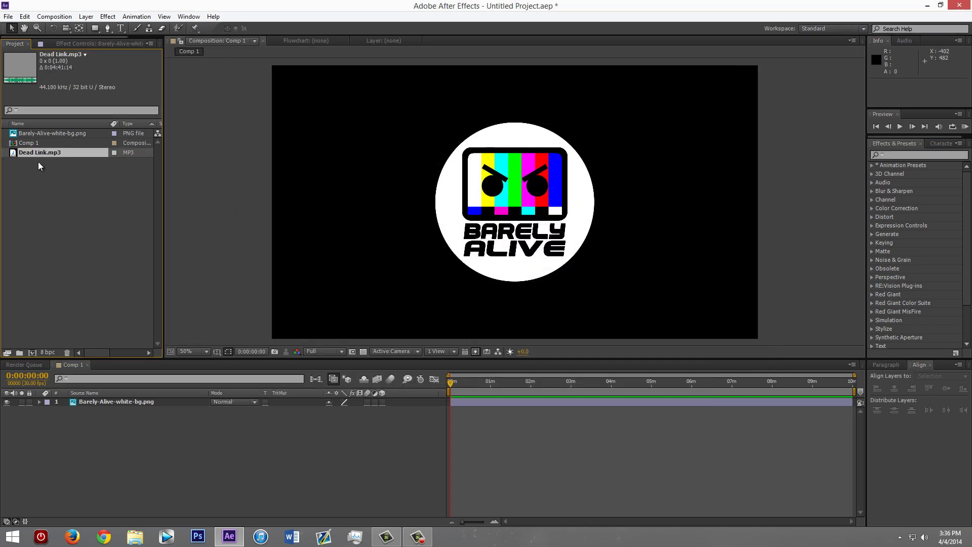
left_click_drag(39, 153, 103, 451)
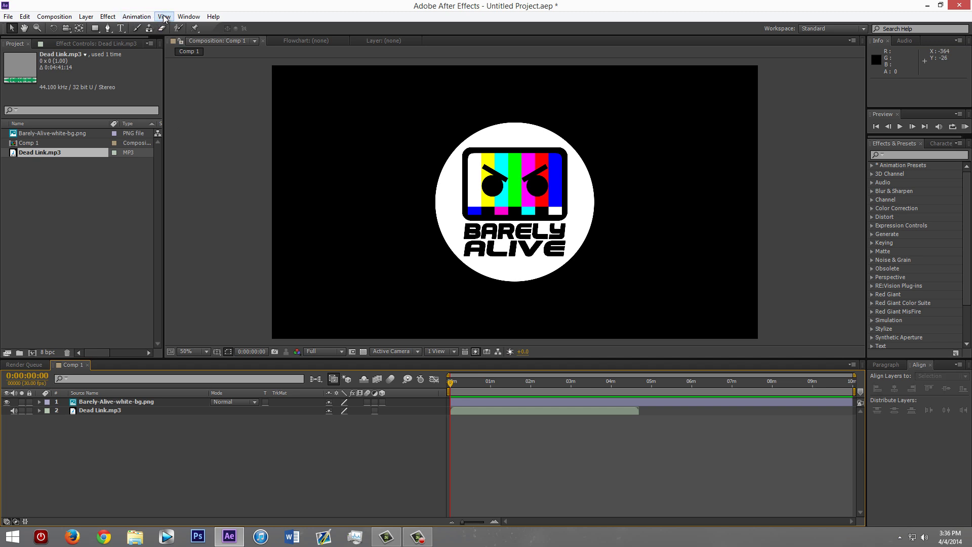
Create a comp-sized 1920×1080 white solid, White Solid 1
left_click(86, 17)
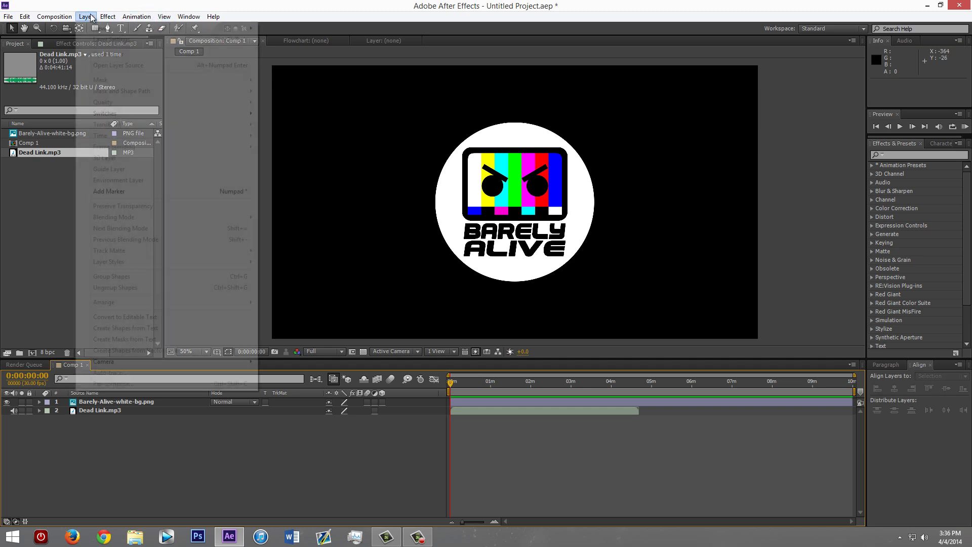
mouse_move(229, 32)
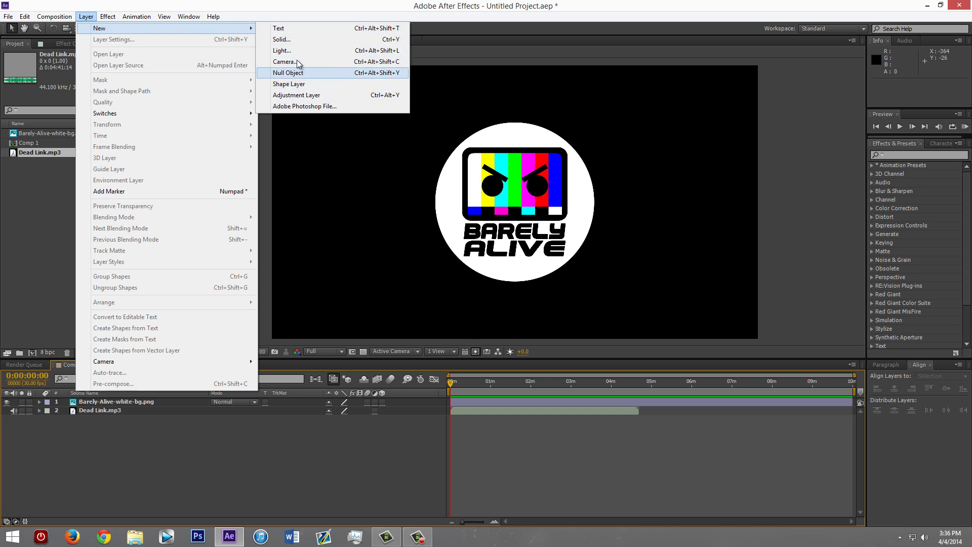
left_click(282, 40)
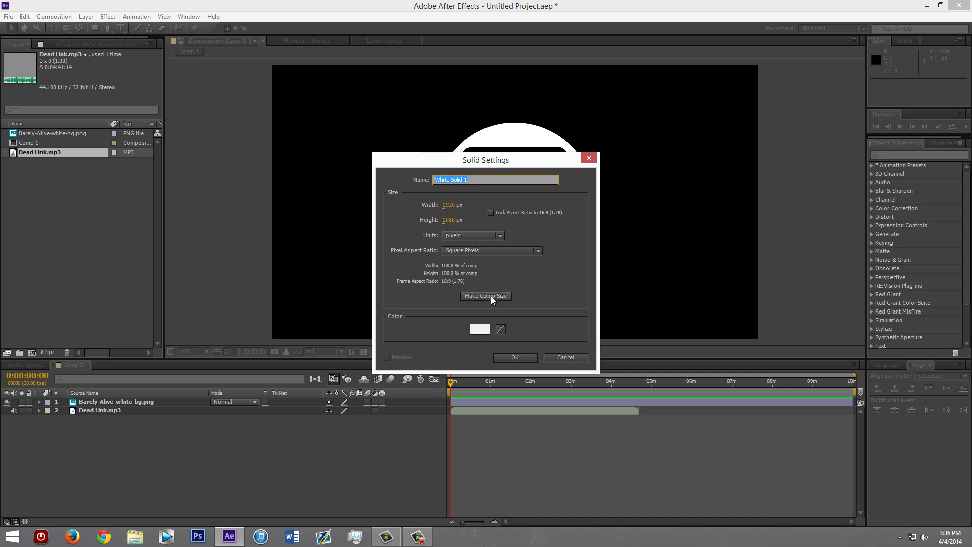
left_click(514, 357)
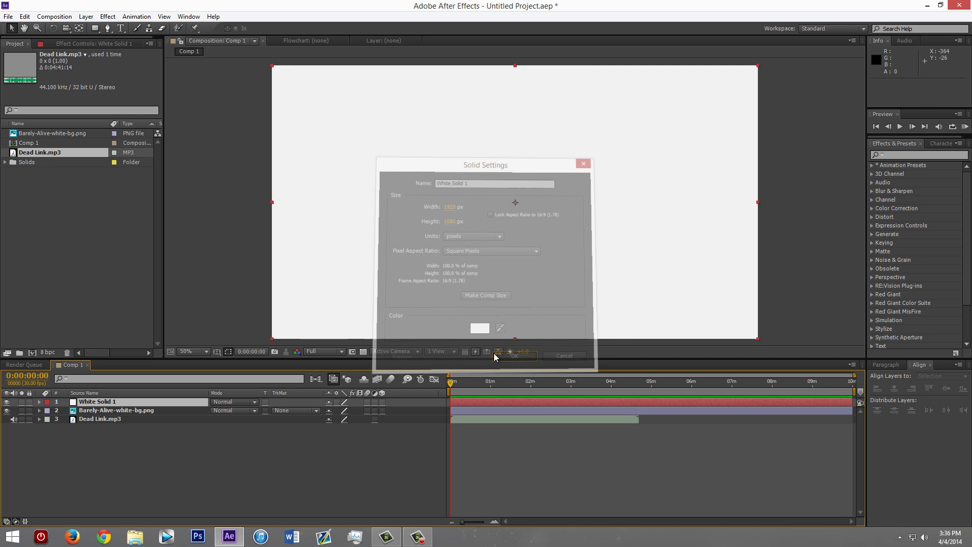
Apply the Trapcode Sound Keys effect to White Solid 1
right_click(143, 404)
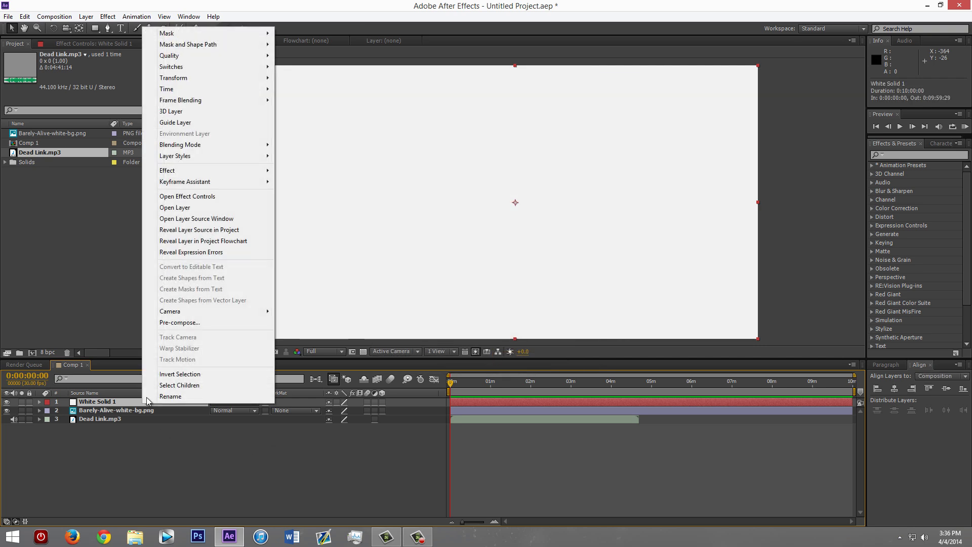
mouse_move(221, 182)
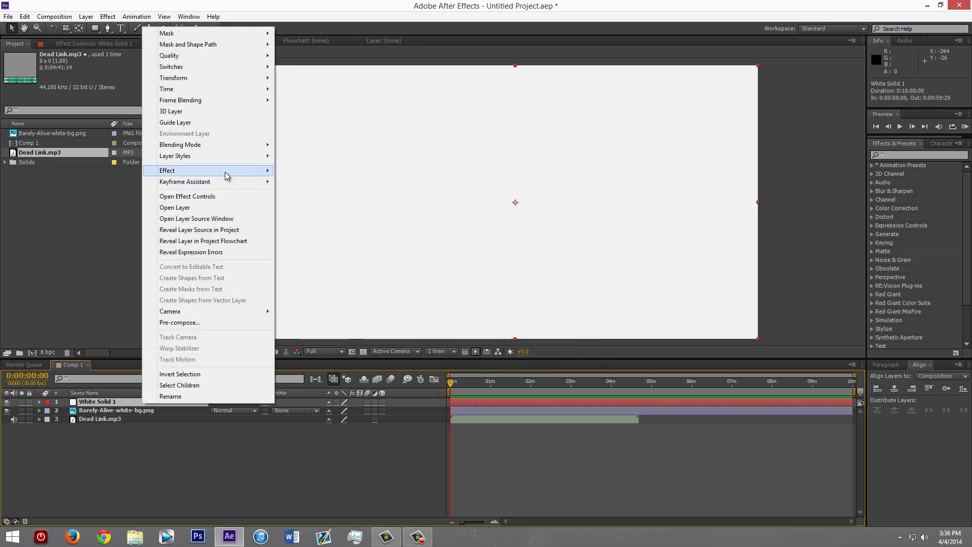
mouse_move(365, 464)
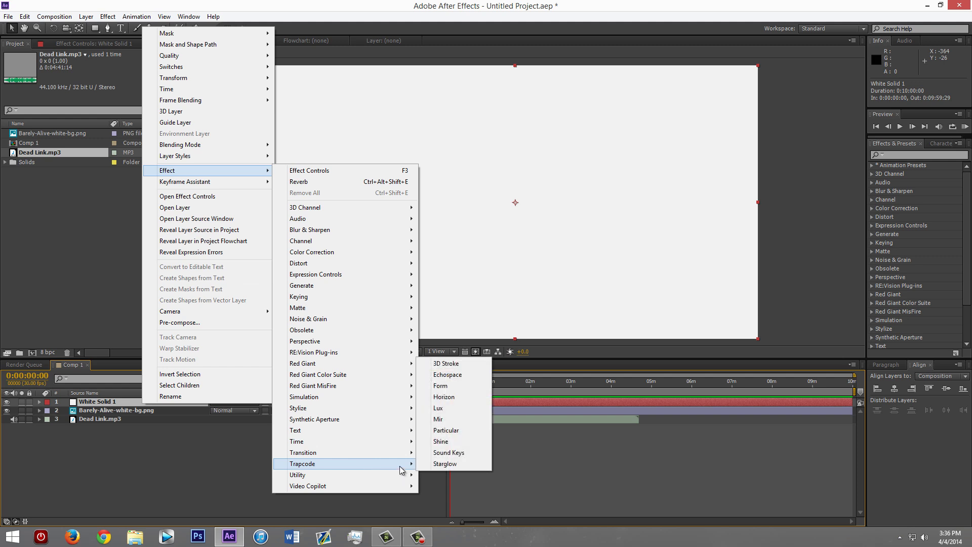
left_click(445, 452)
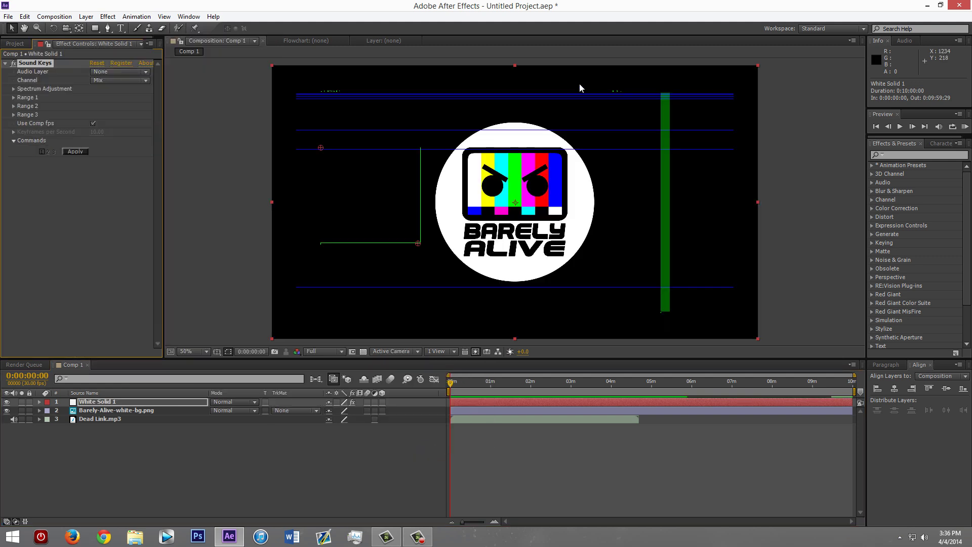
Set Sound Keys' Audio Layer to Dead Link.mp3 and scrub ahead to see the spectrum
left_click(82, 223)
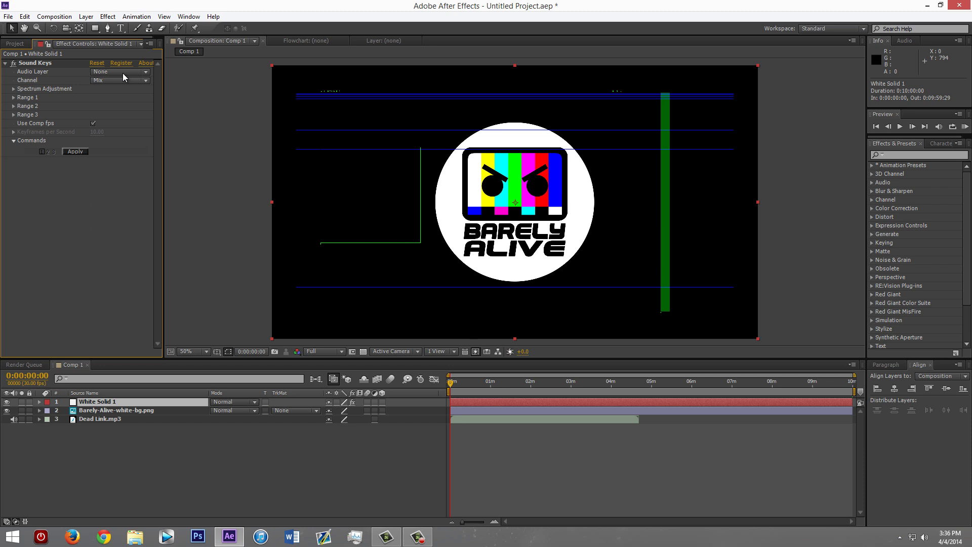
left_click(123, 73)
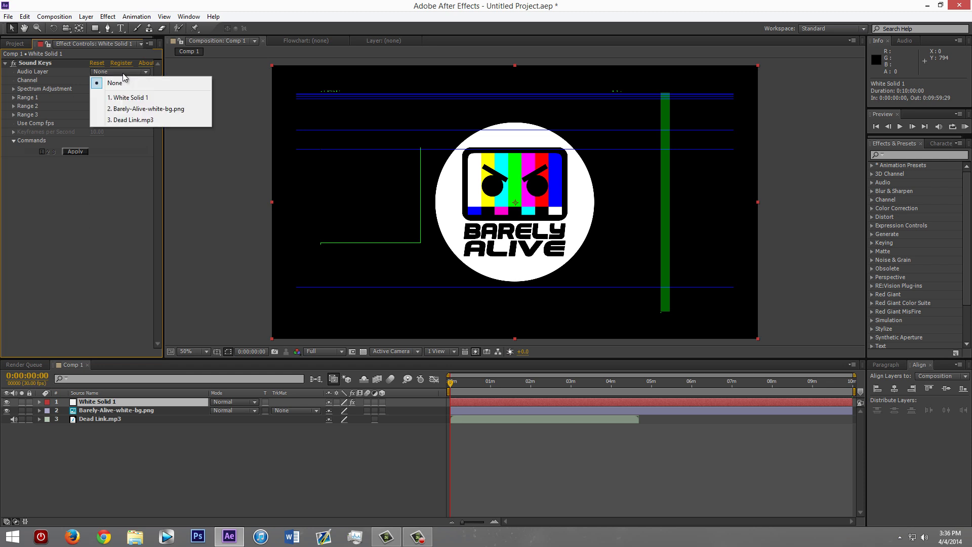
left_click(134, 120)
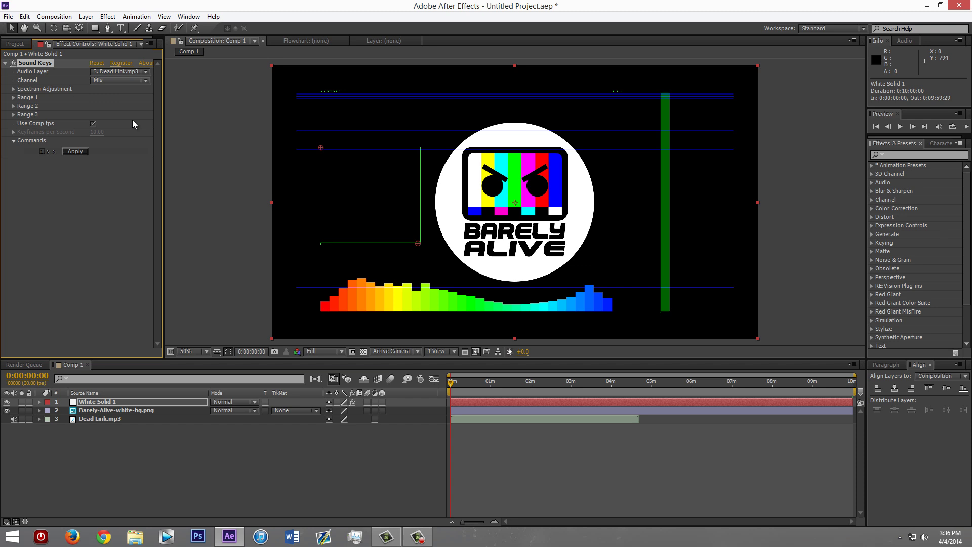
left_click_drag(461, 383, 490, 385)
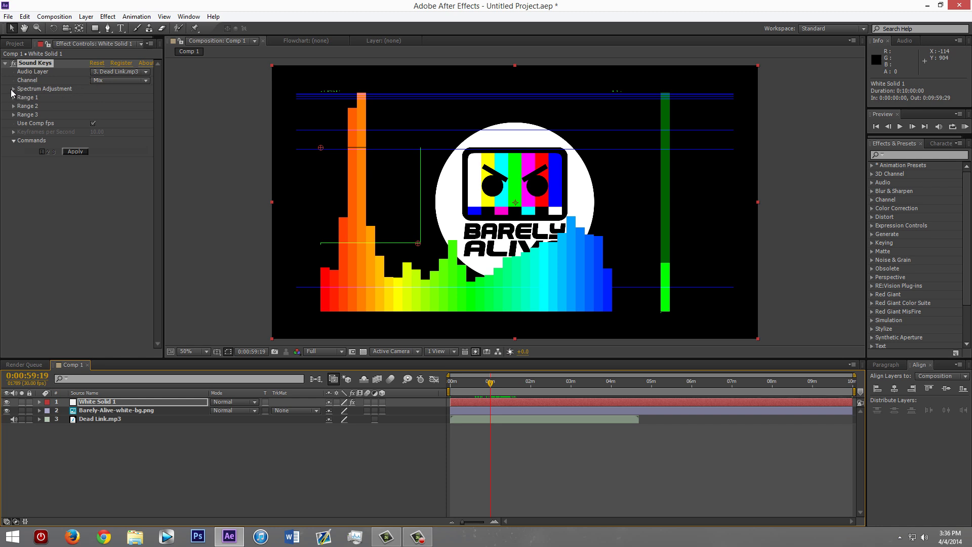
Expand the Range 1 settings in the Sound Keys effect controls
left_click(11, 93)
left_click(13, 89)
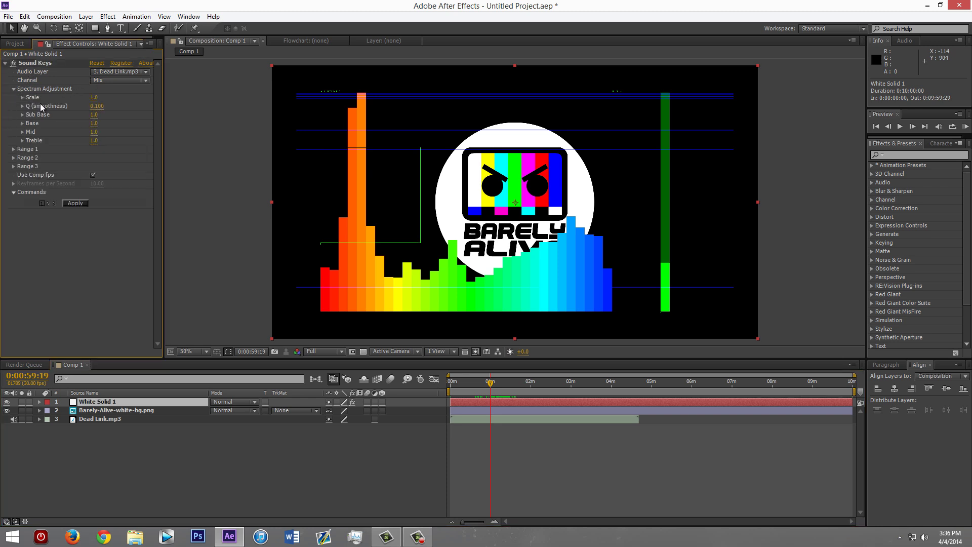
left_click(13, 89)
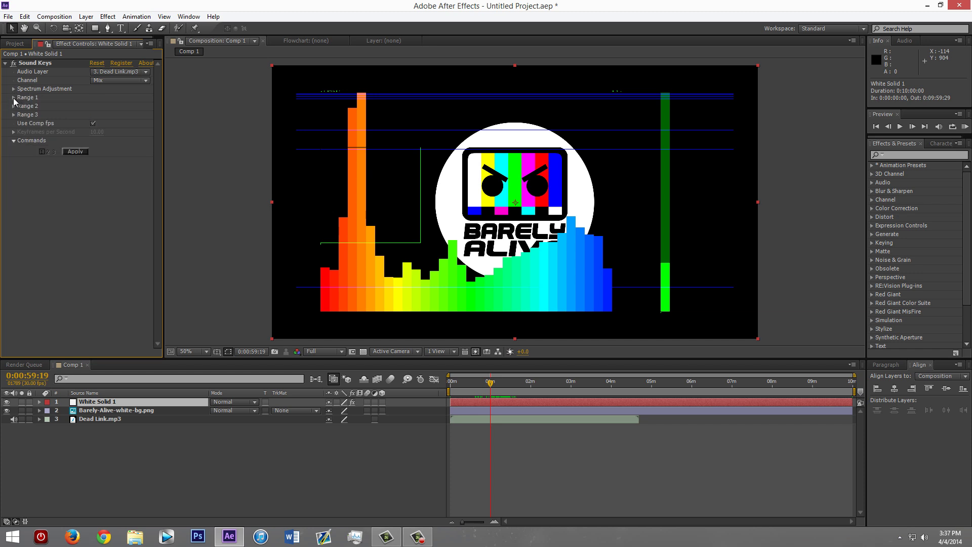
left_click(14, 98)
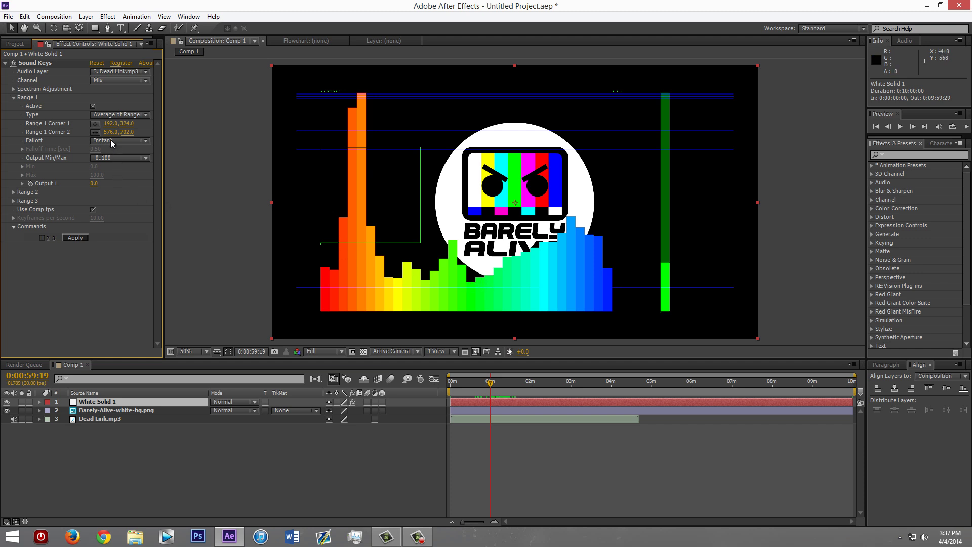
Set Spectrum Adjustment Mid and Treble to 0 so only bass bars remain
mouse_move(110, 132)
left_mouse_down()
mouse_move(122, 132)
mouse_move(112, 134)
left_mouse_up()
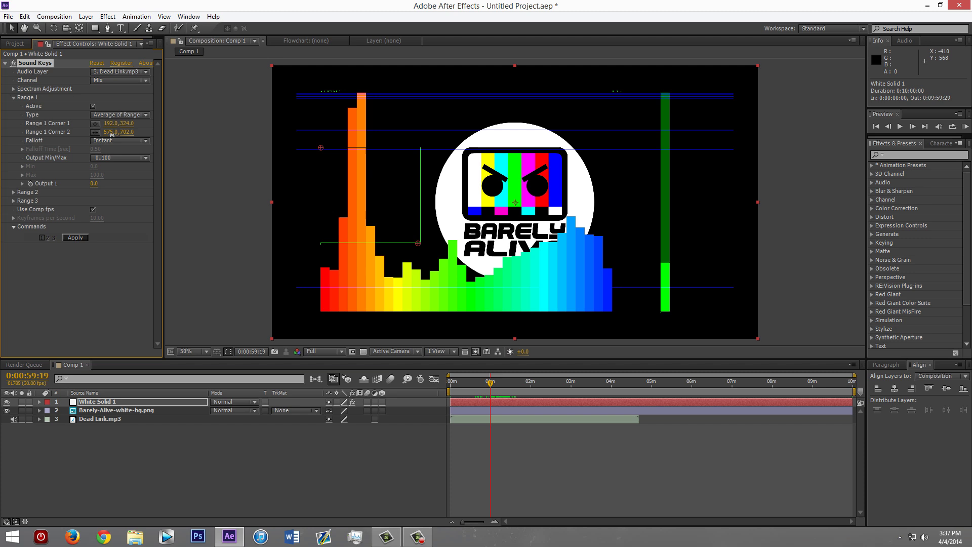
left_click(14, 89)
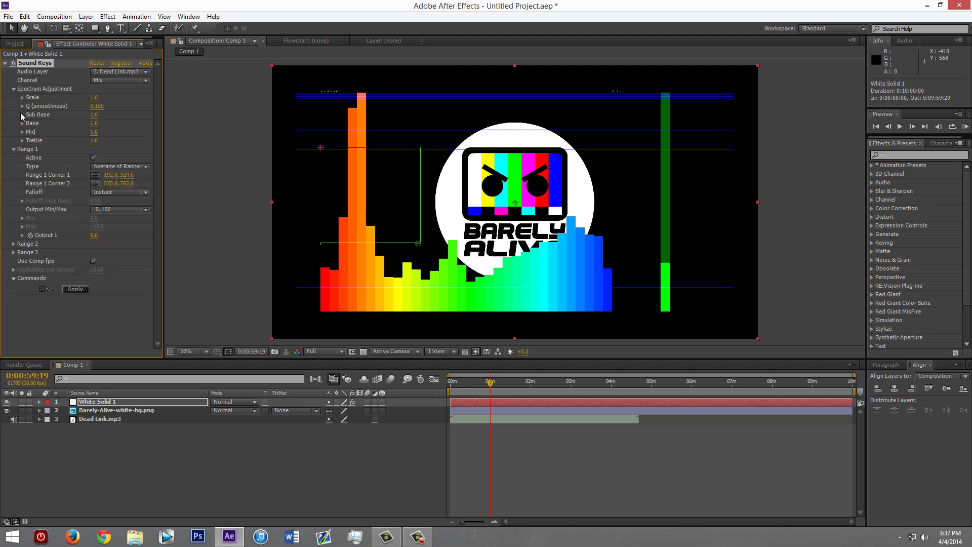
left_click(94, 132)
key("Return")
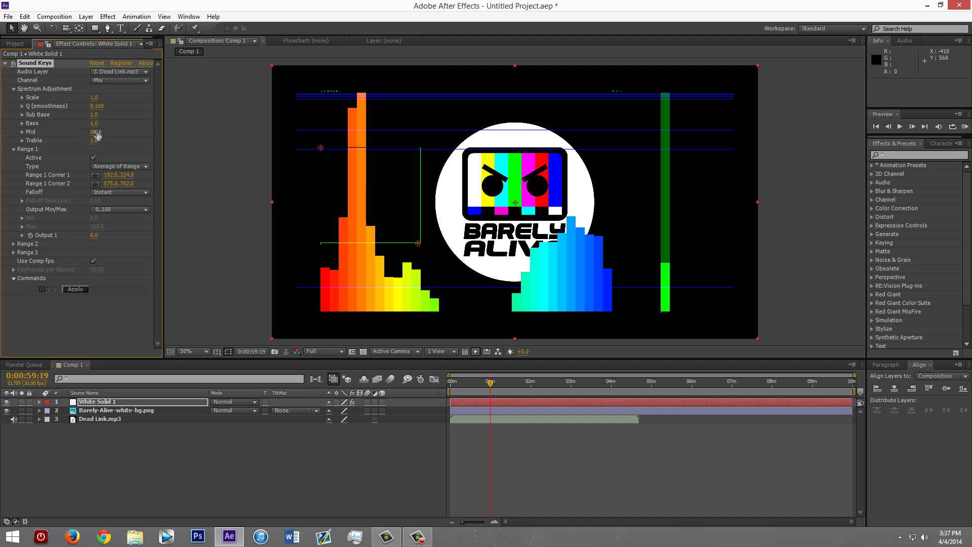
left_click(94, 141)
type("0")
key("Return")
left_click(14, 89)
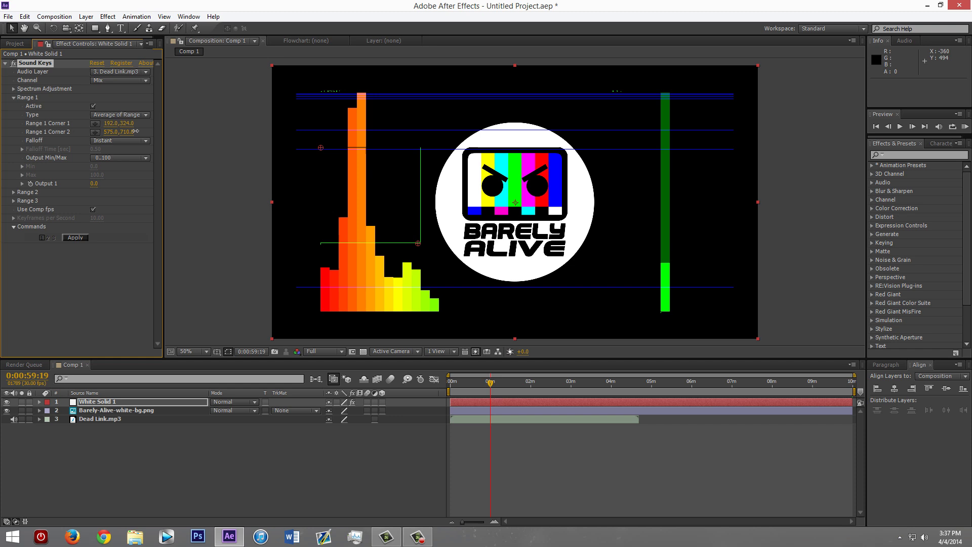
Set Range 1 Corner 1 to 192,100 and Corner 2 to 651,884 around the bass bars
left_click_drag(135, 131, 225, 120)
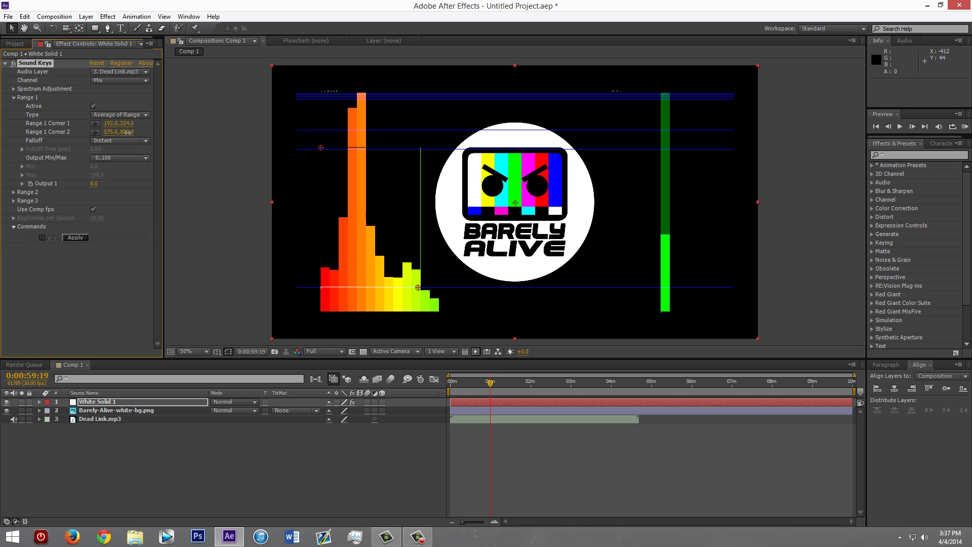
mouse_move(127, 131)
left_mouse_down()
mouse_move(146, 131)
mouse_move(119, 141)
mouse_move(133, 123)
mouse_move(150, 123)
mouse_move(10, 131)
left_mouse_up()
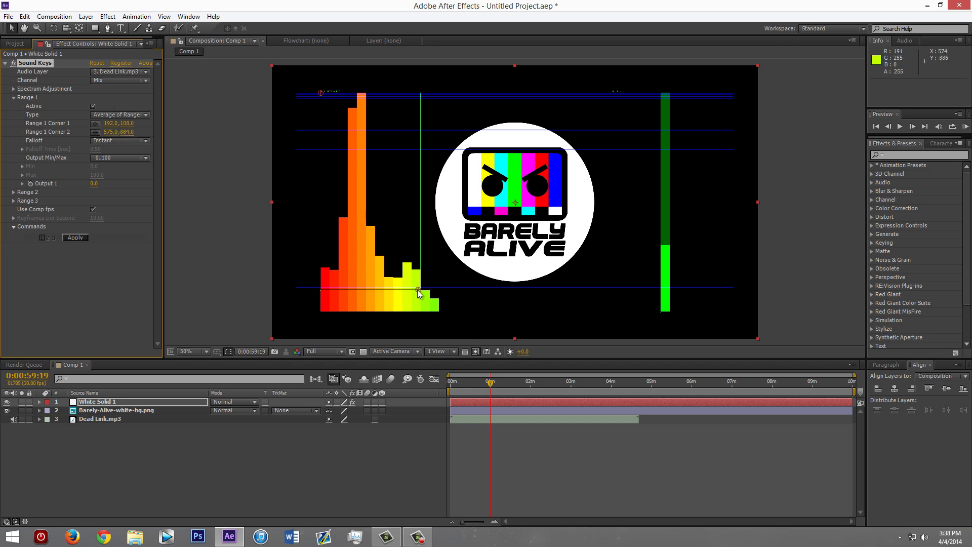
left_click(130, 123)
type("100")
key("Return")
left_click_drag(112, 123, 149, 130)
key("ctrl+z")
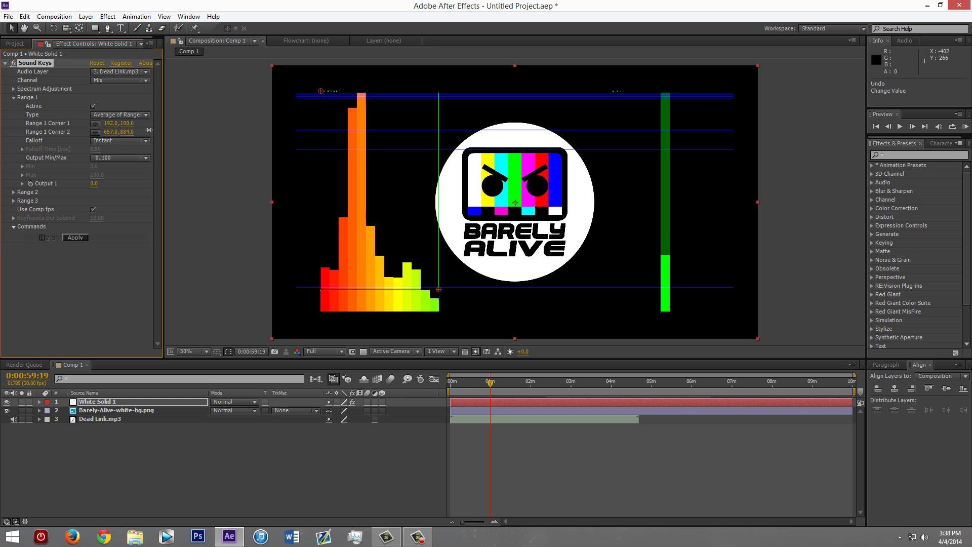
mouse_move(148, 130)
left_mouse_down()
mouse_move(131, 130)
mouse_move(144, 129)
left_mouse_up()
Turn on Range 2 in Sound Keys by checking Active
left_click(13, 98)
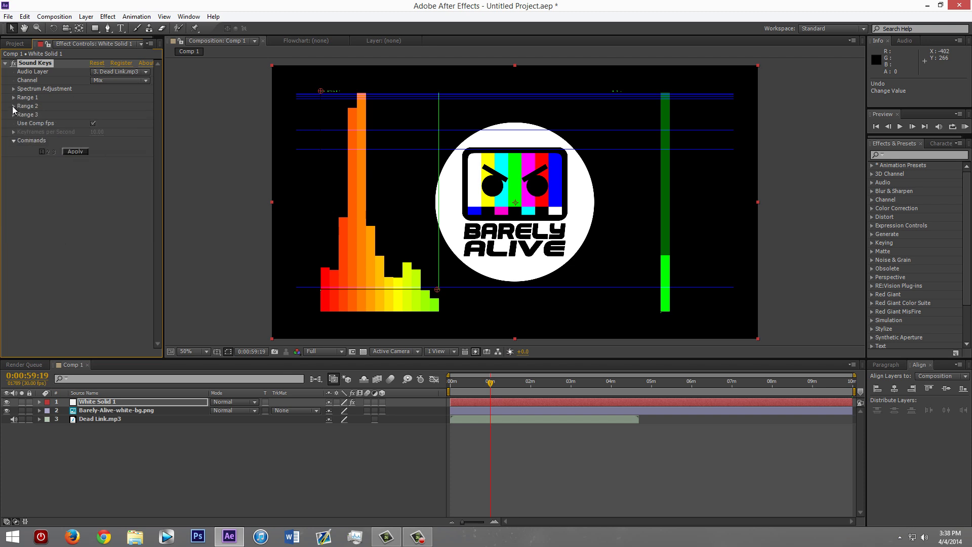
left_click(13, 106)
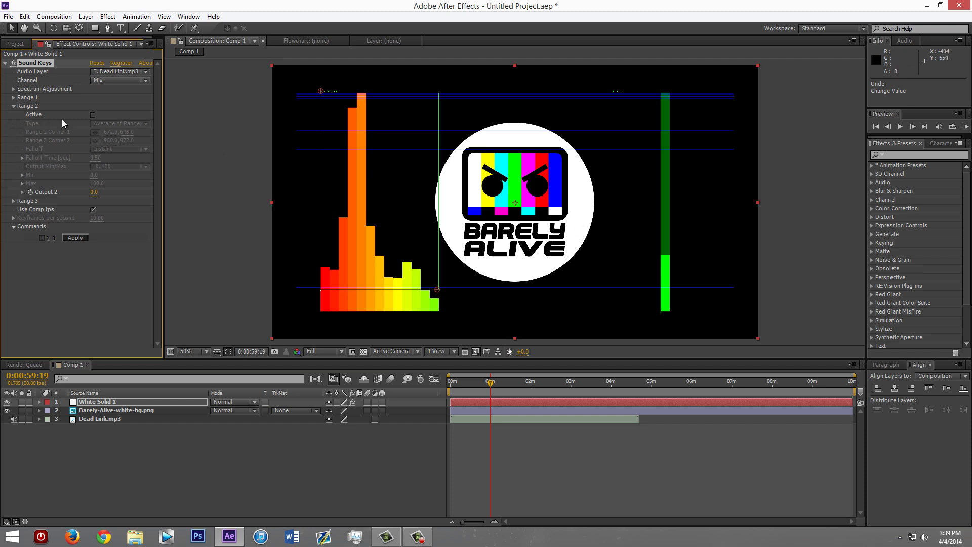
left_click(93, 114)
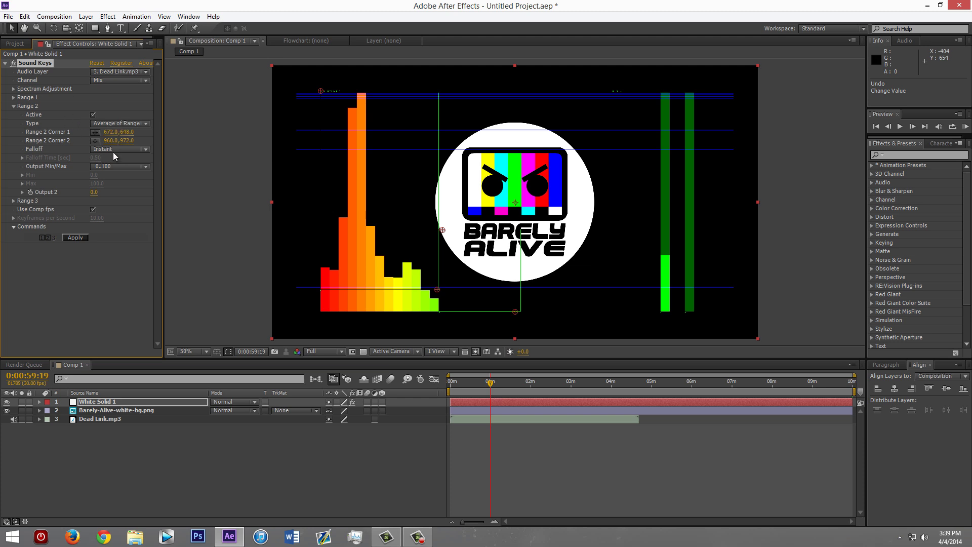
left_click(13, 105)
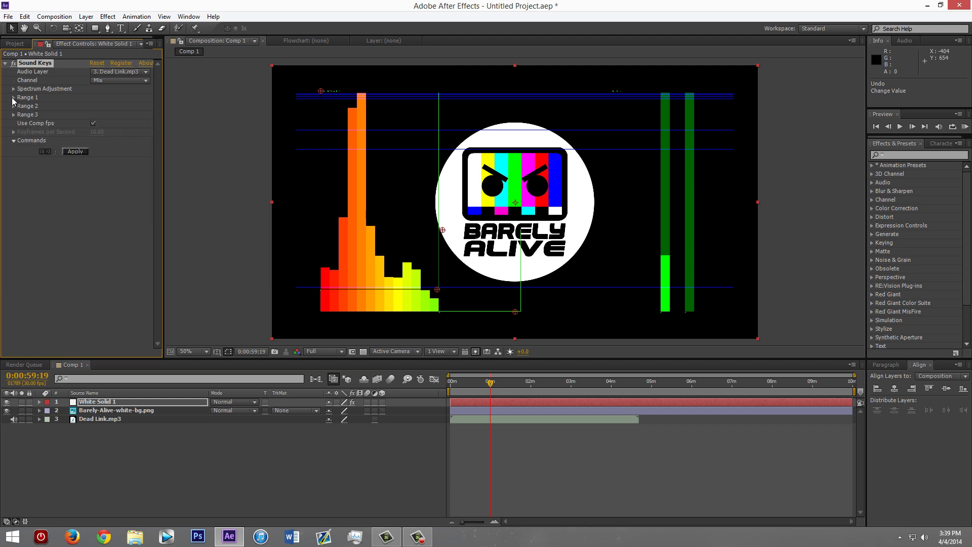
Try a custom output on Range 1, then return it to 0..100
left_click(13, 98)
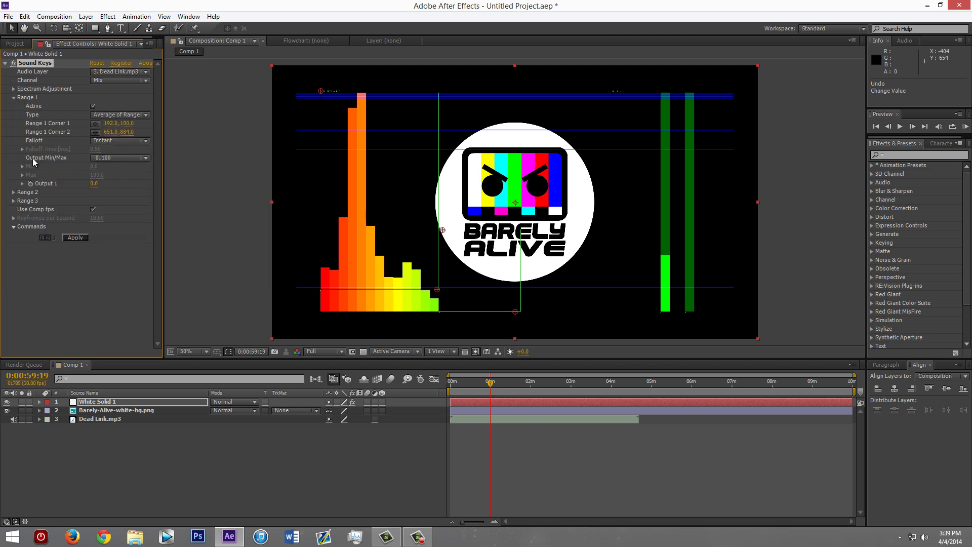
left_click(106, 158)
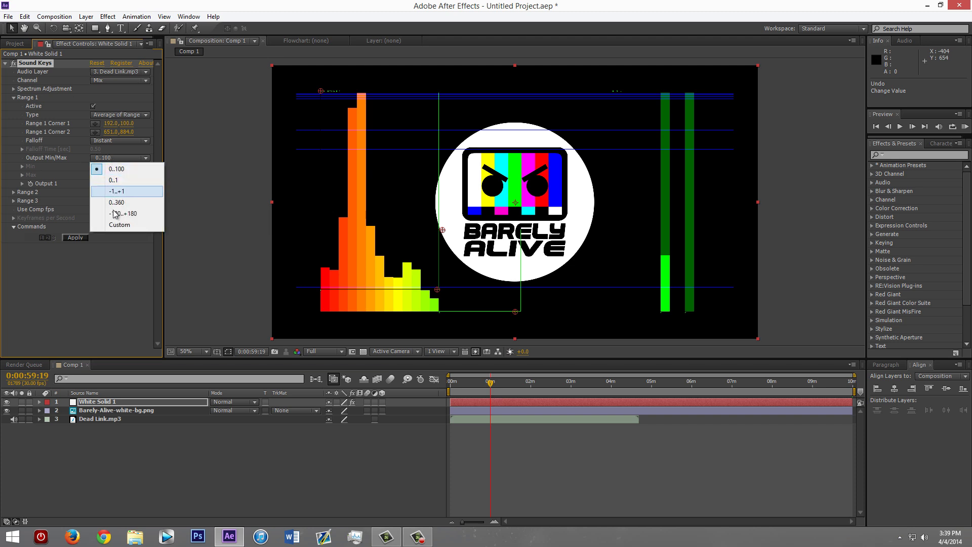
left_click(113, 227)
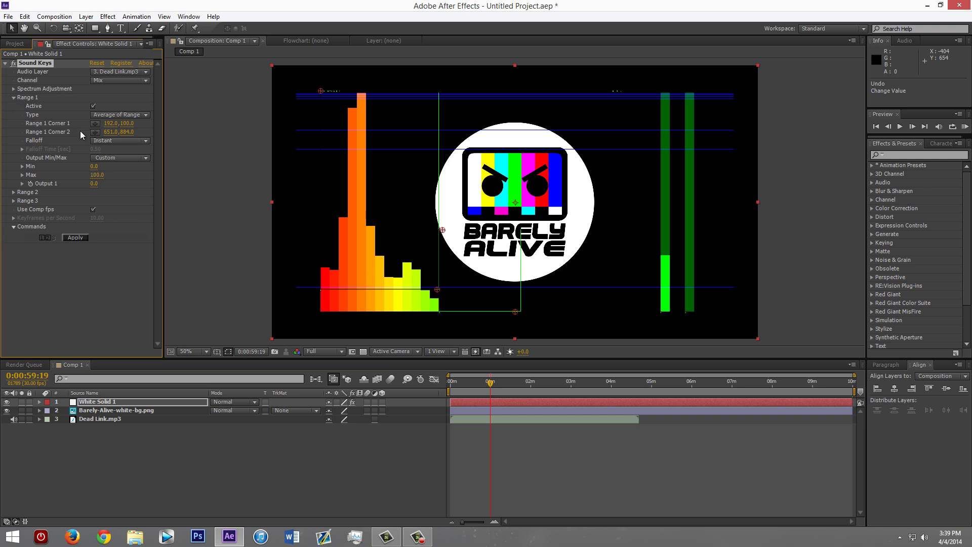
left_click(119, 157)
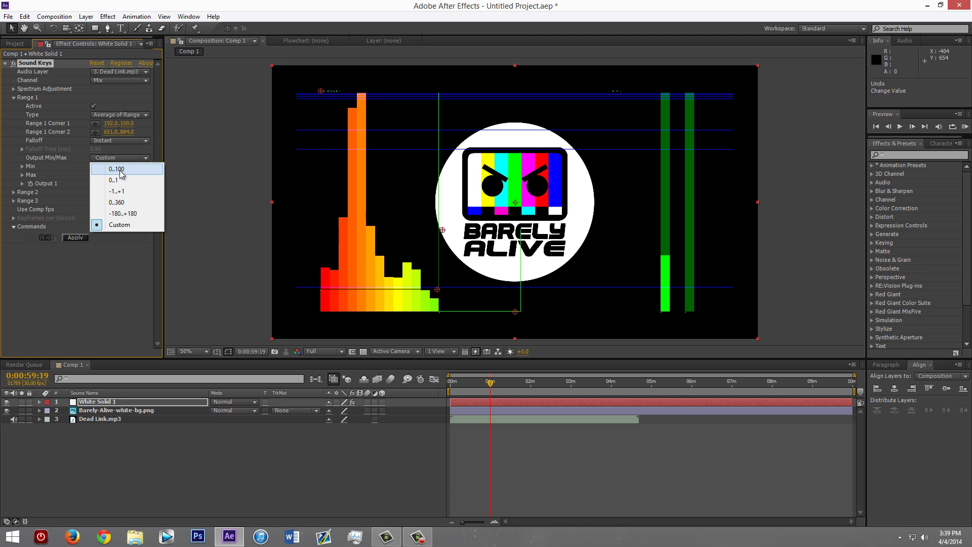
left_click(144, 171)
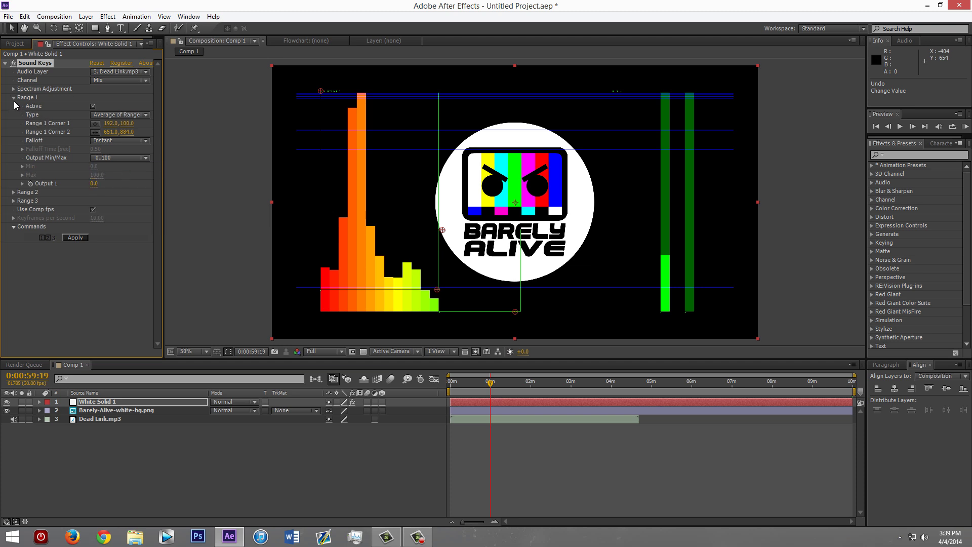
left_click(14, 97)
Give Range 2 a custom output range with a maximum of 15
left_click(14, 107)
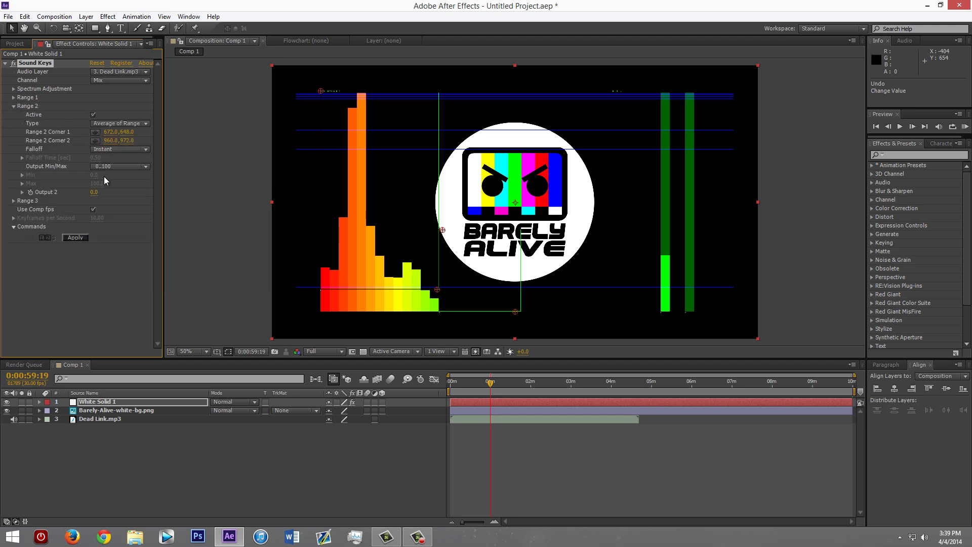
left_click(130, 166)
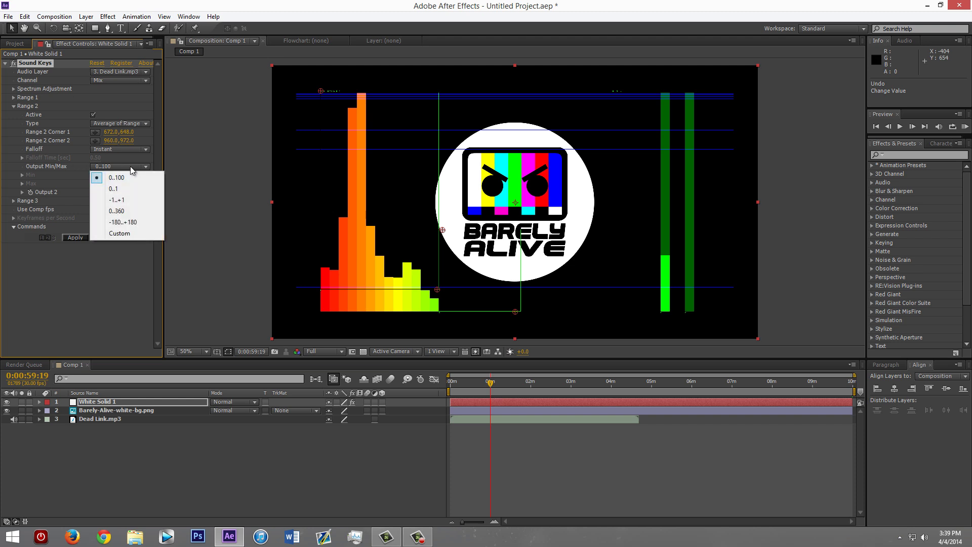
left_click(130, 233)
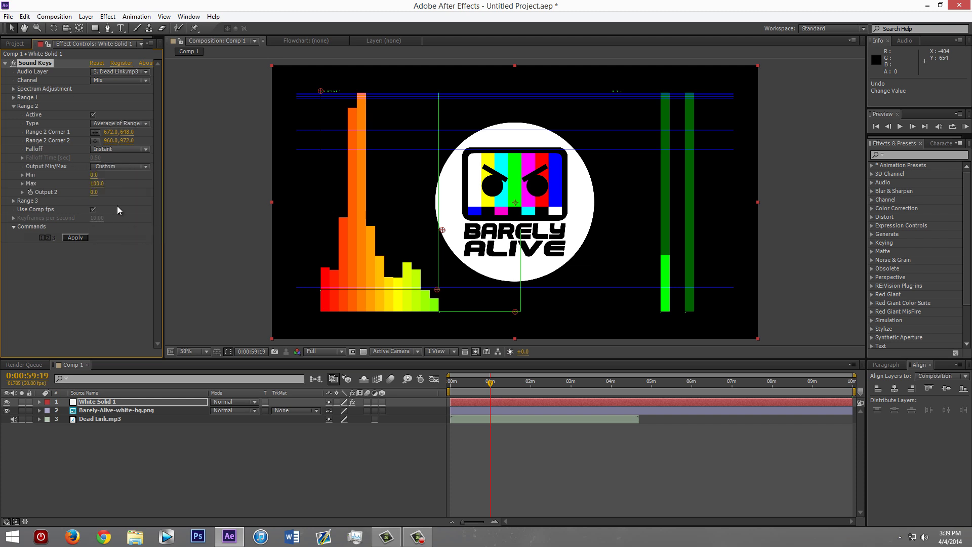
left_click(96, 183)
type("15")
key("Return")
Adjust the Range 2 box and set Corner 1's vertical value to 100
left_click_drag(129, 140, 108, 150)
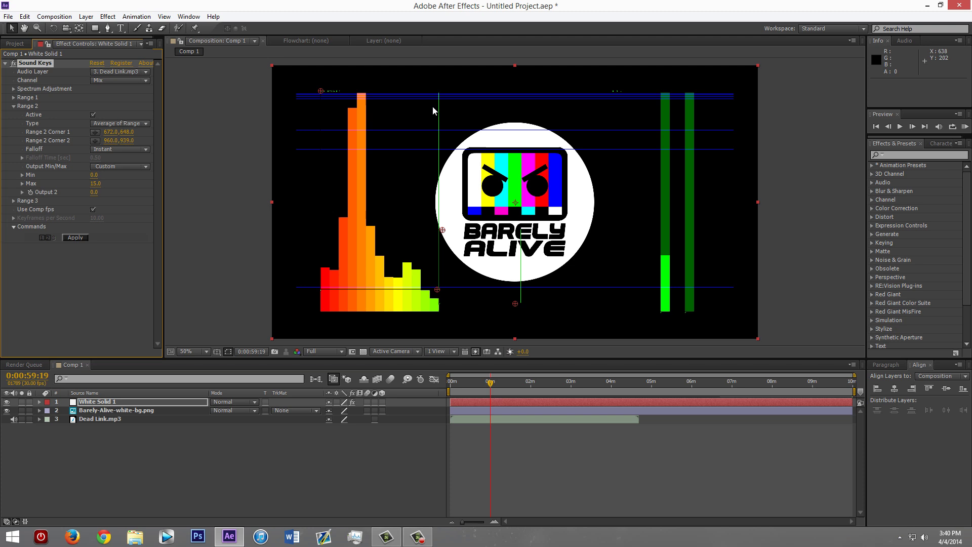
left_click_drag(433, 107, 434, 255)
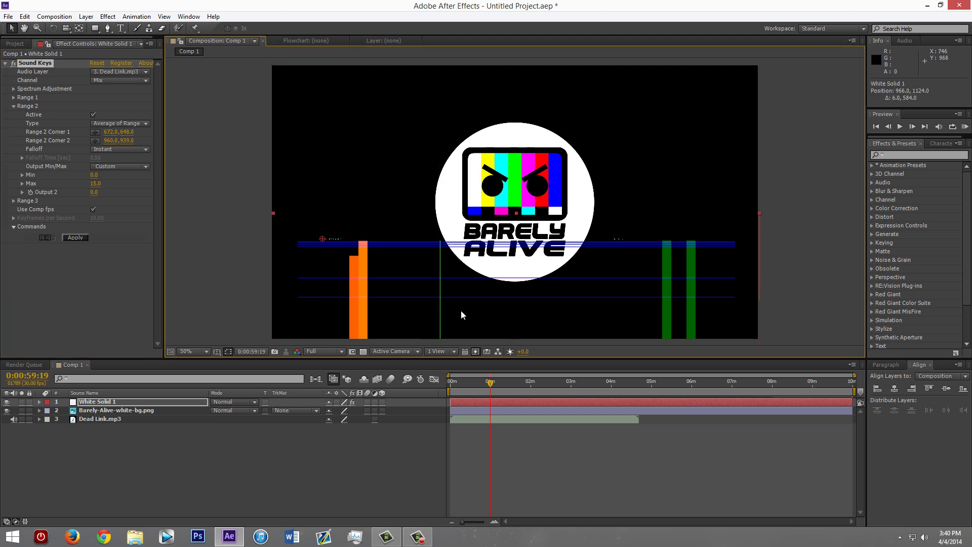
key("ctrl+z")
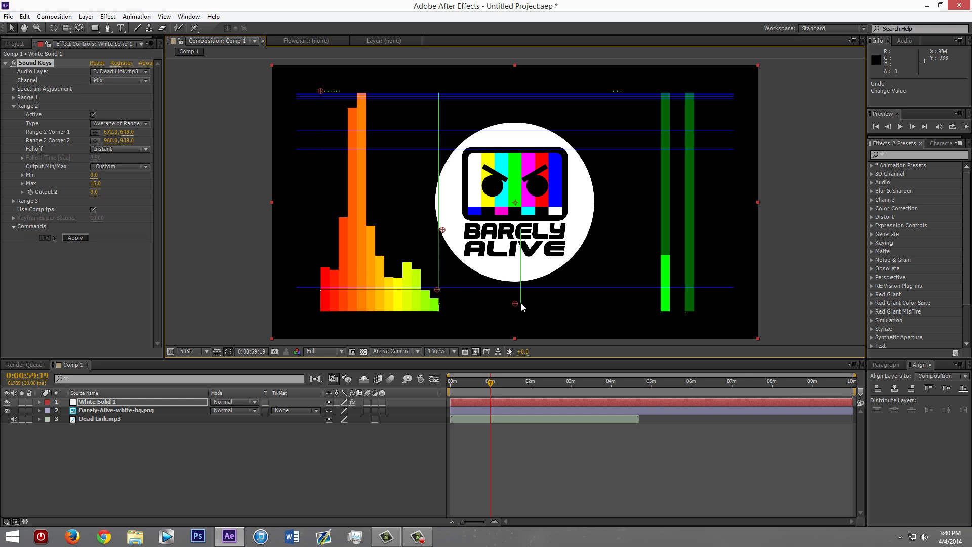
left_click_drag(129, 132, 1, 106)
left_click(127, 132)
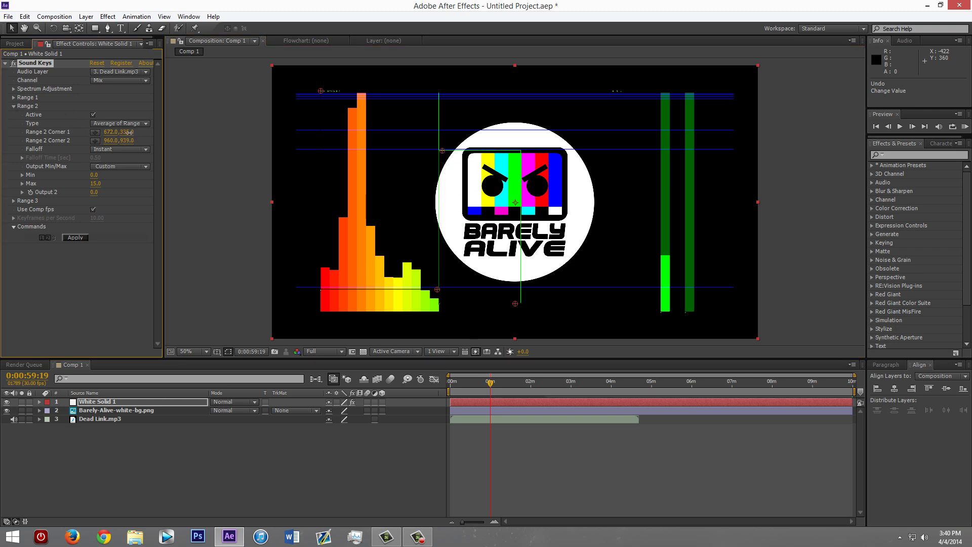
type("100")
key("Return")
Adjust Range 2's edges until its corners read 170,100 and 655,765
left_click_drag(133, 138, 38, 141)
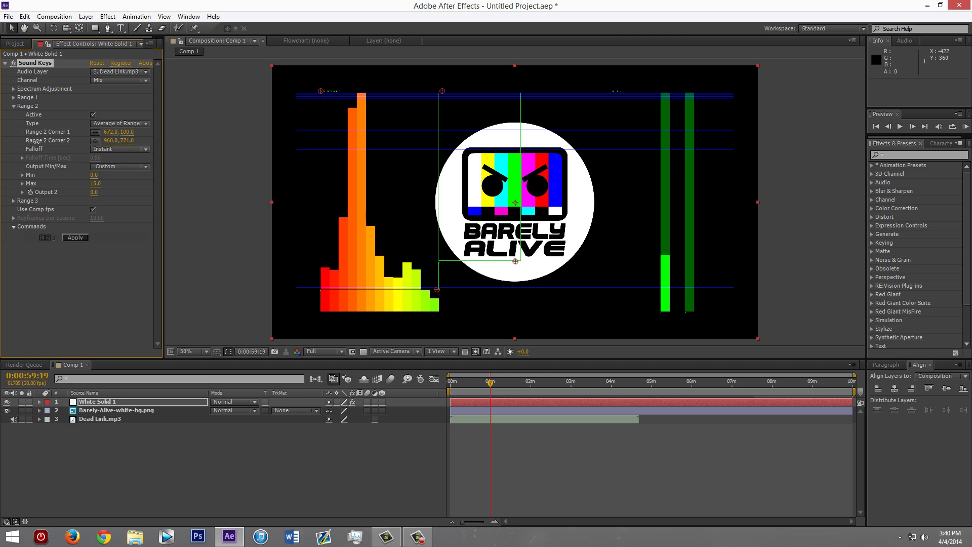
left_click_drag(34, 142, 36, 146)
left_click_drag(109, 140, 6, 198)
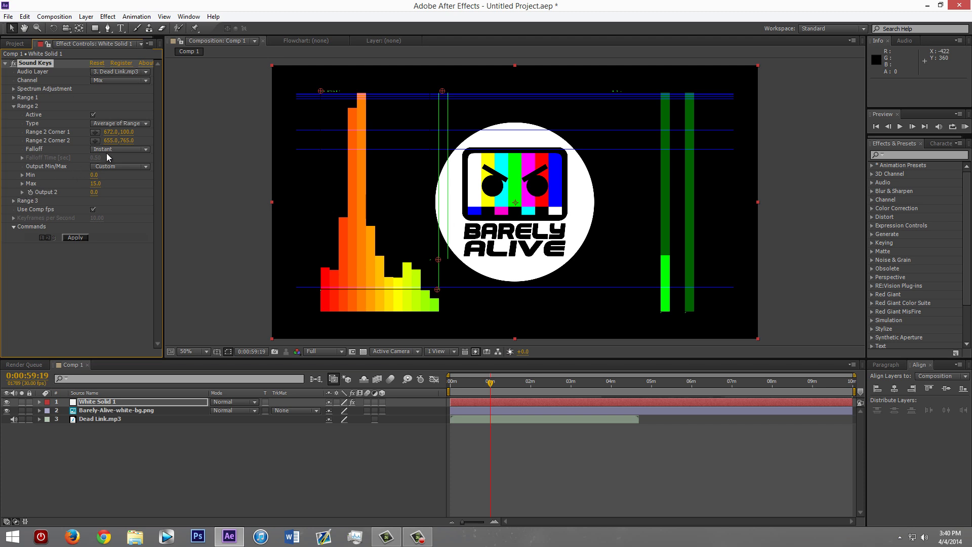
left_click_drag(113, 143, 161, 150)
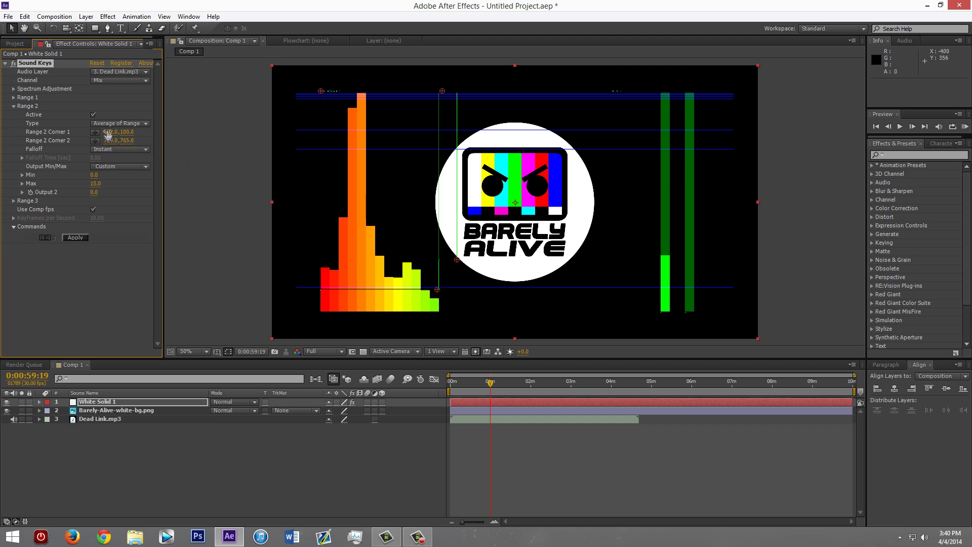
left_click_drag(108, 133, 2, 140)
left_click_drag(109, 132, 64, 154)
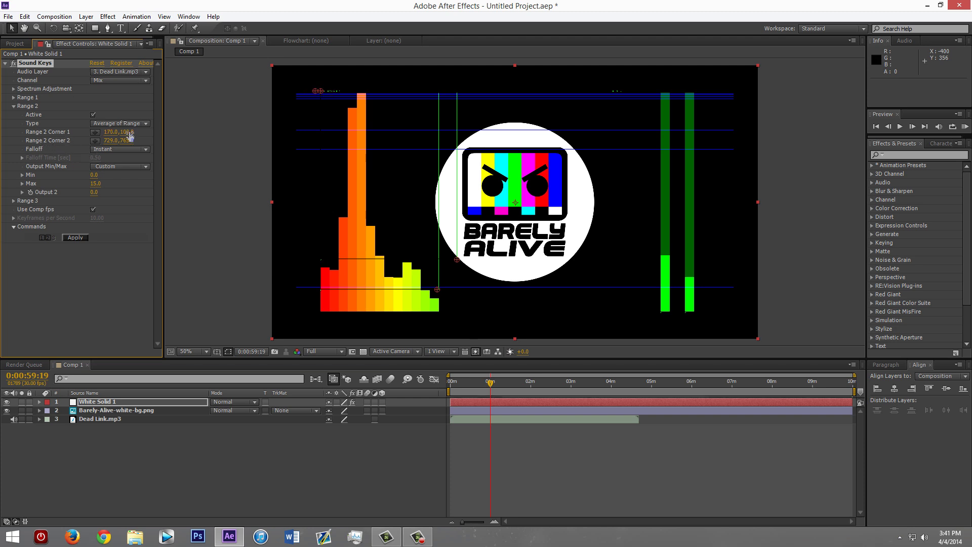
left_click_drag(130, 146, 77, 146)
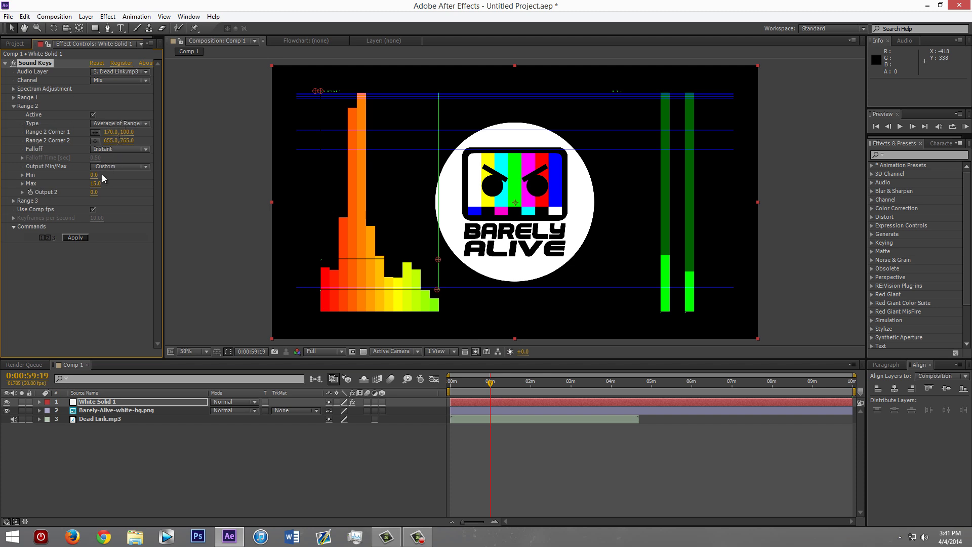
Collapse the Range 2 and Range 3 settings of the Sound Keys effect
left_click(14, 107)
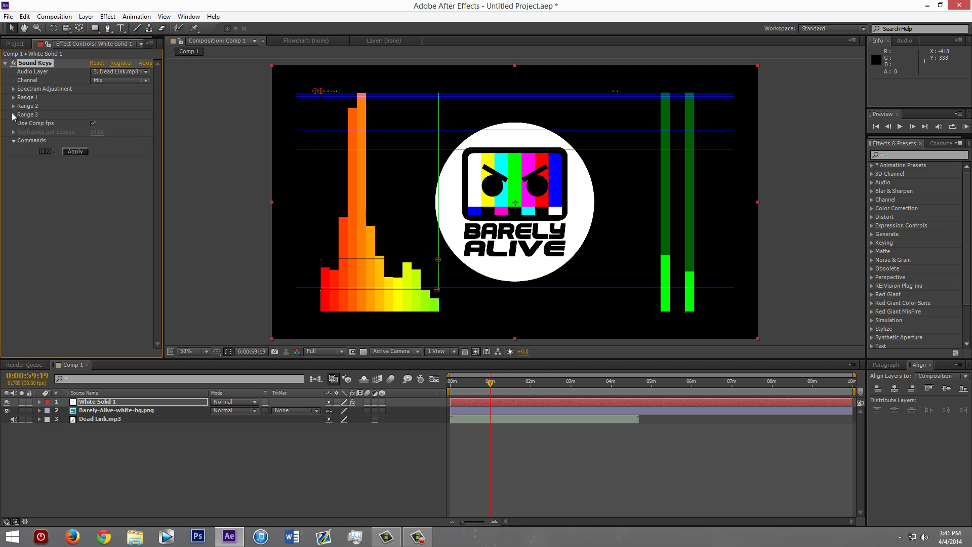
left_click(13, 115)
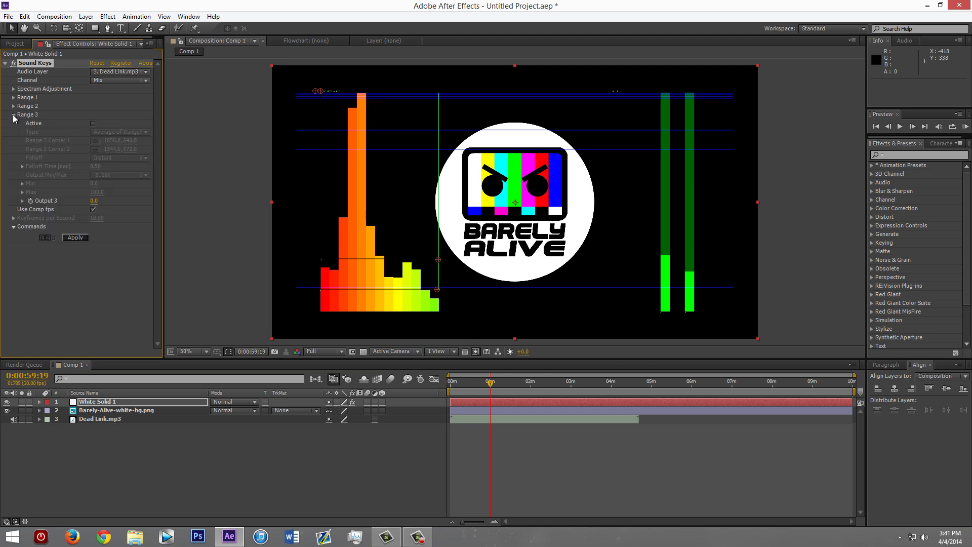
left_click(13, 114)
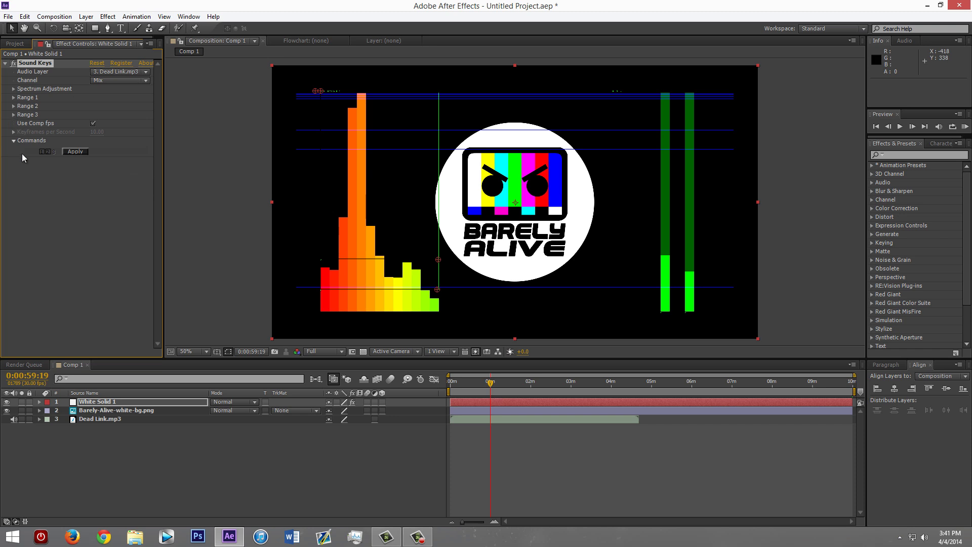
Hide the White Solid 1 spectrum, preview the logo, and set the time to 0:00:44:16
left_click(6, 402)
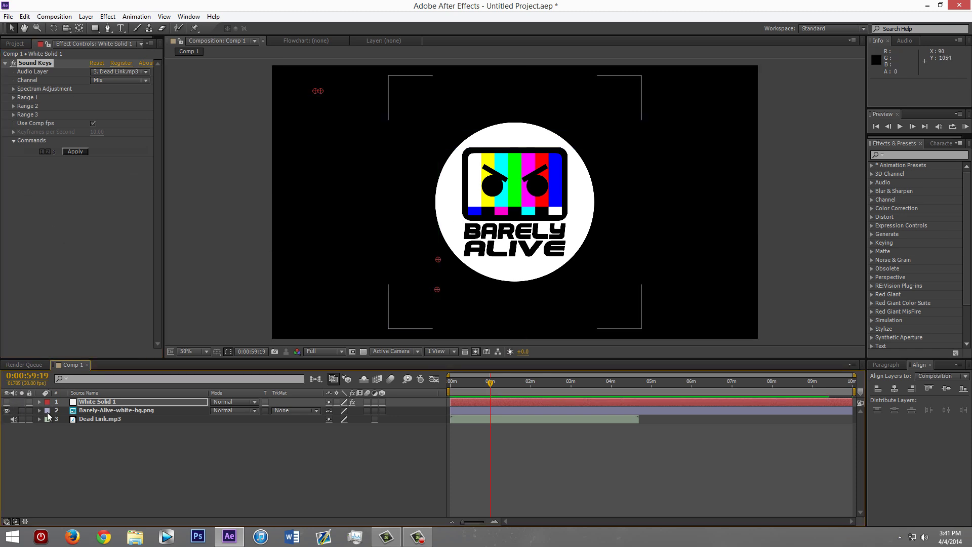
left_click(128, 447)
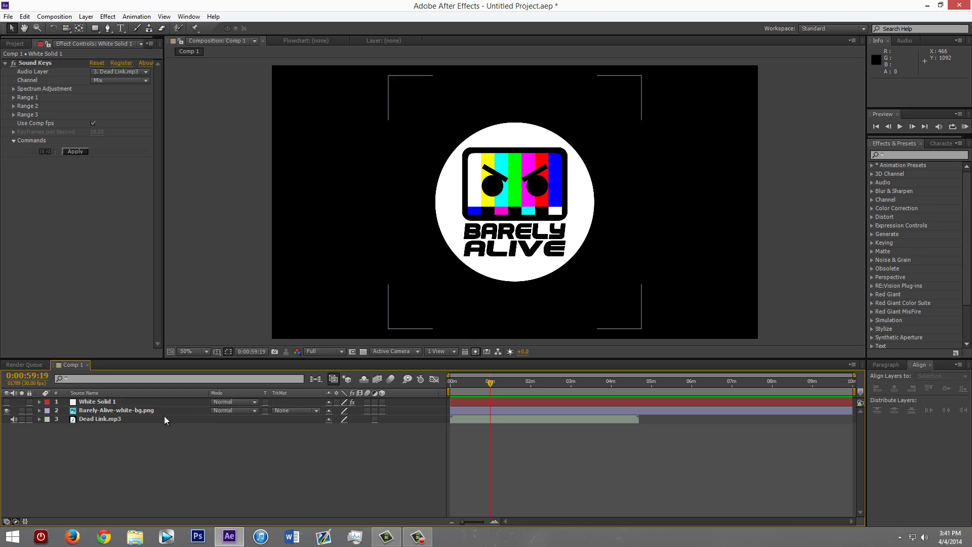
left_click(6, 403)
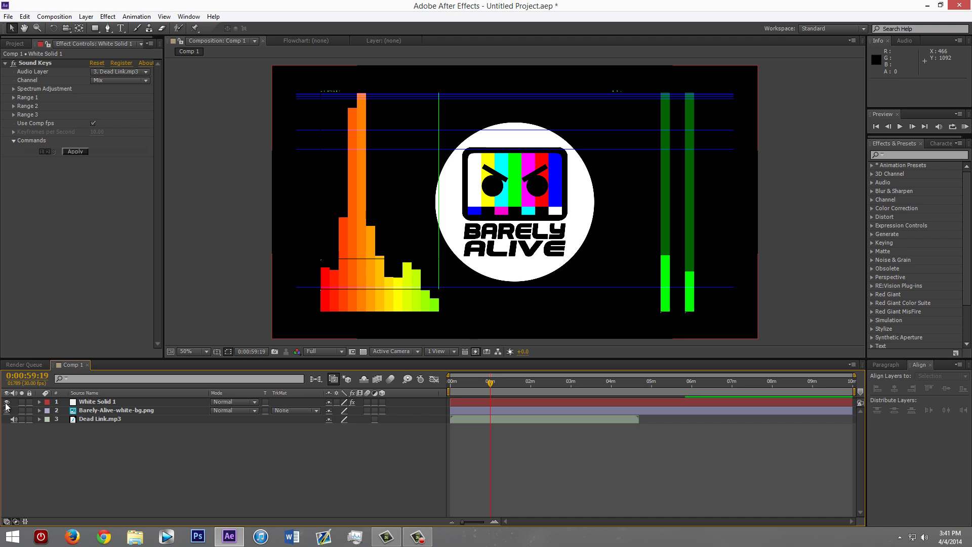
left_click(7, 402)
key("space")
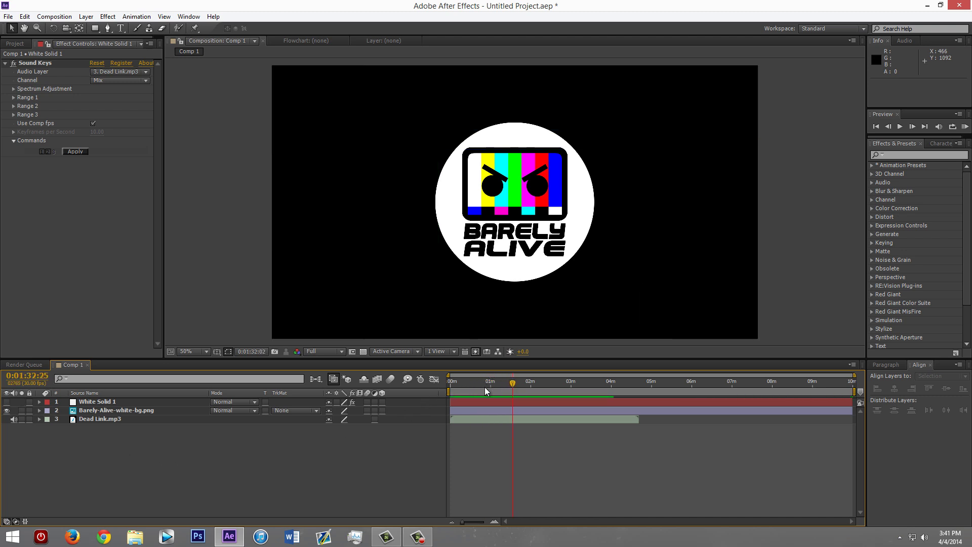
left_click(480, 390)
Expand the logo's Transform group (Scale 100%, Position 960,540) and White Solid 1's groups
left_click(40, 411)
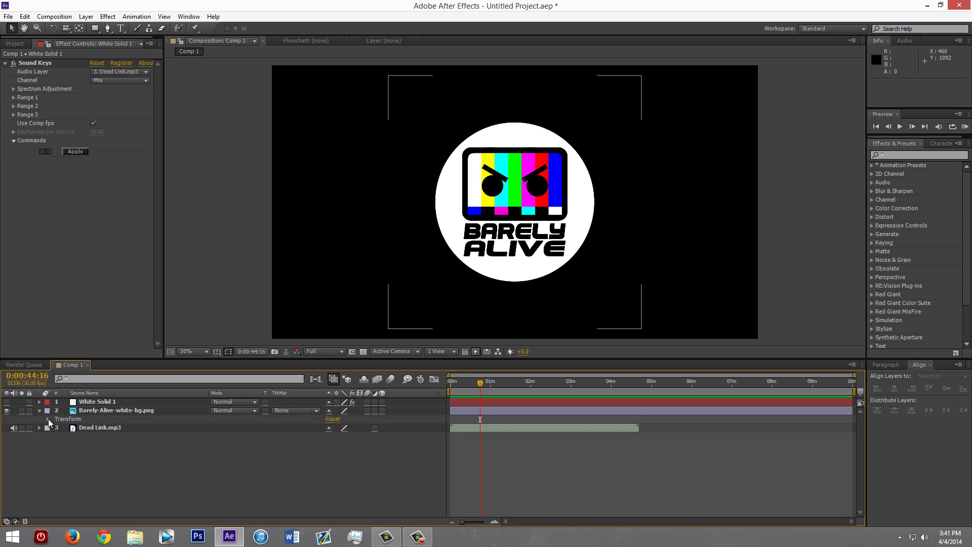
left_click(48, 419)
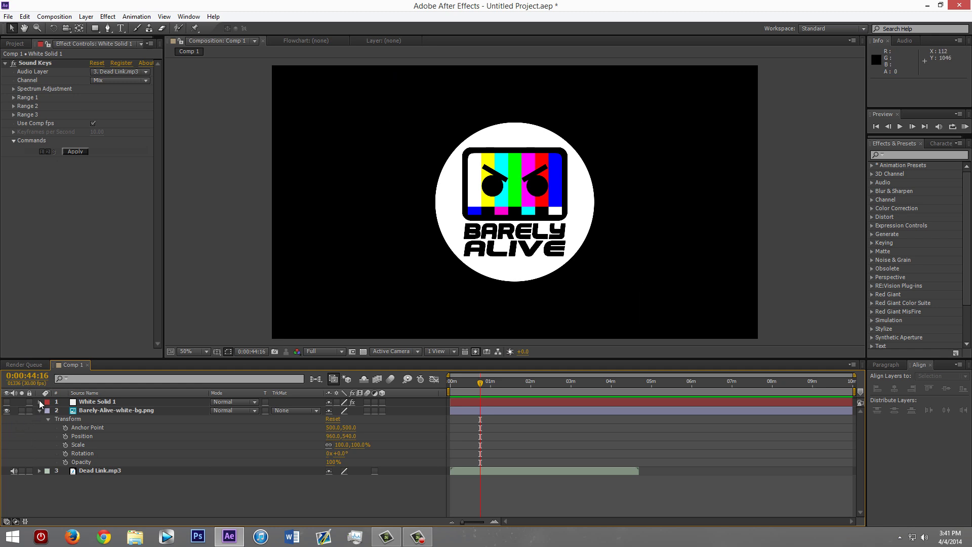
left_click(39, 402)
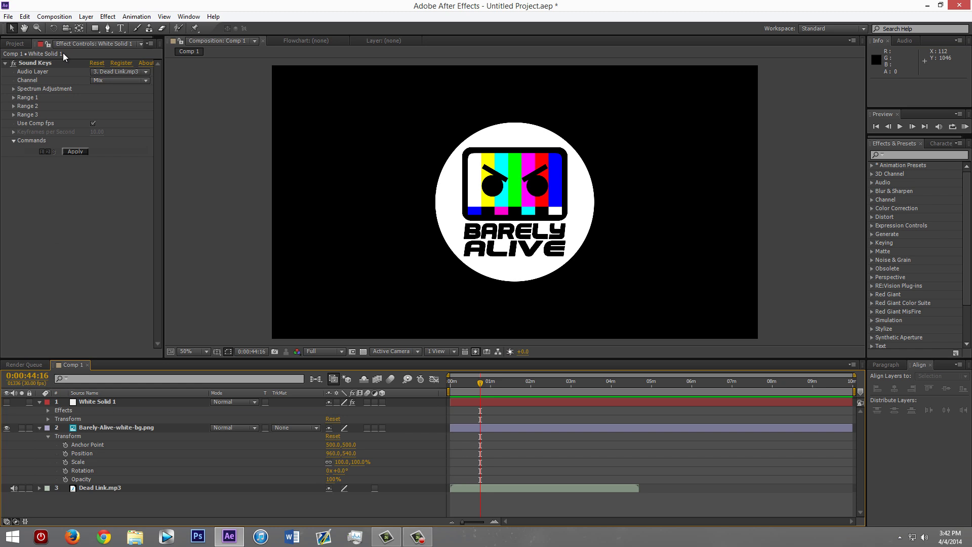
Expand White Solid 1's Sound Keys effect down to Range 1's Output 1 and scroll through it
left_click(48, 410)
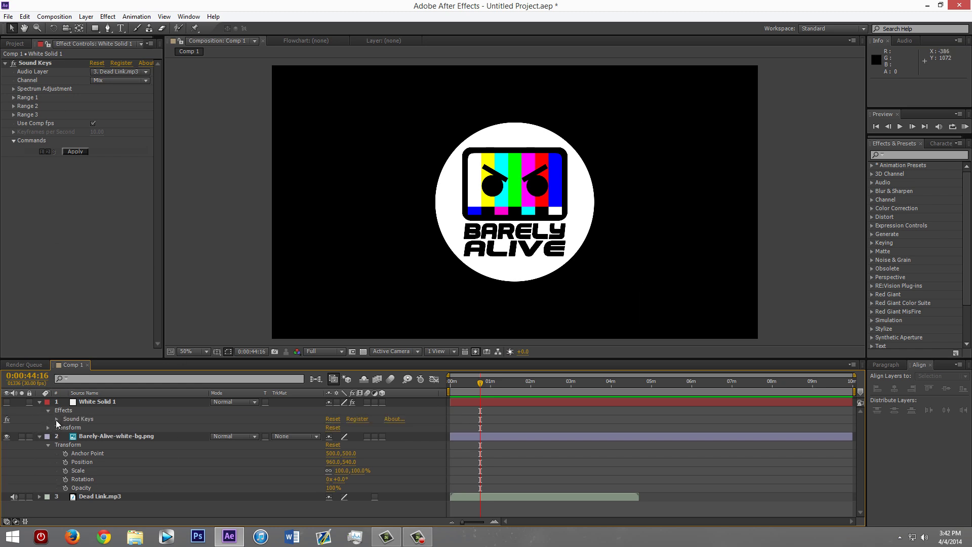
left_click(56, 419)
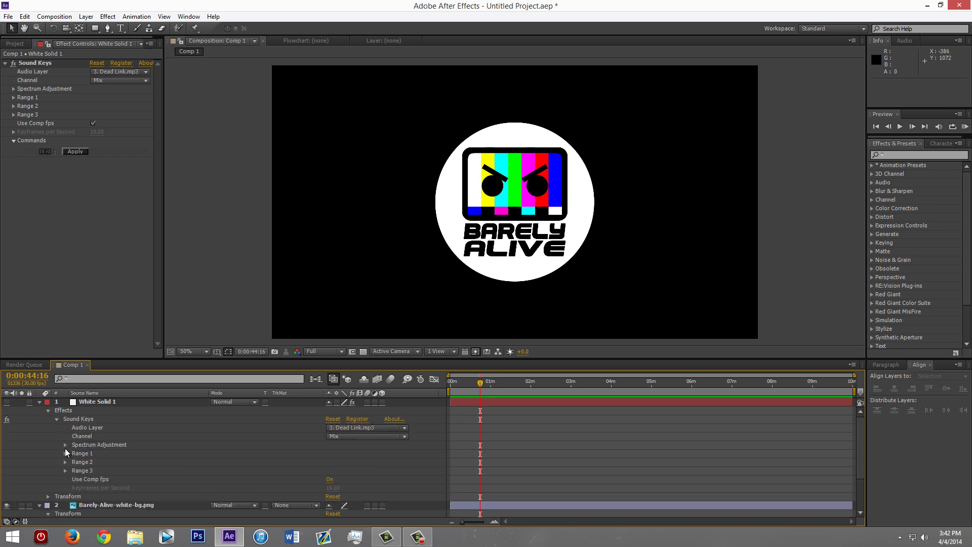
left_click(66, 454)
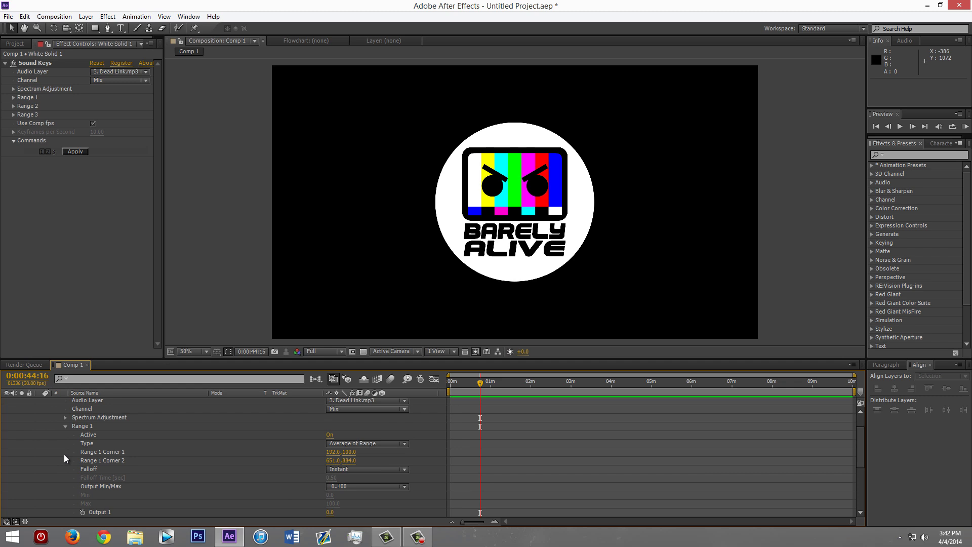
scroll(65, 458, "down", 1)
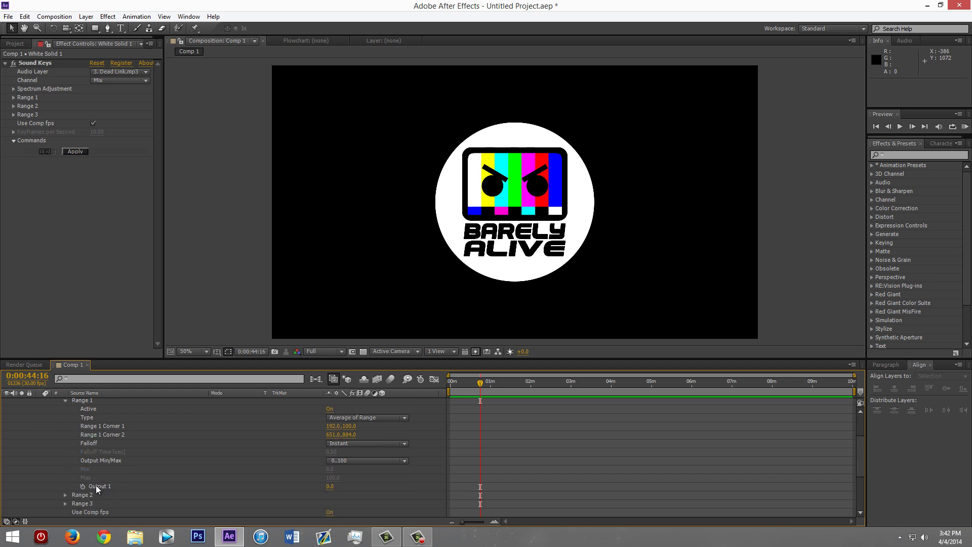
scroll(104, 472, "down", 2)
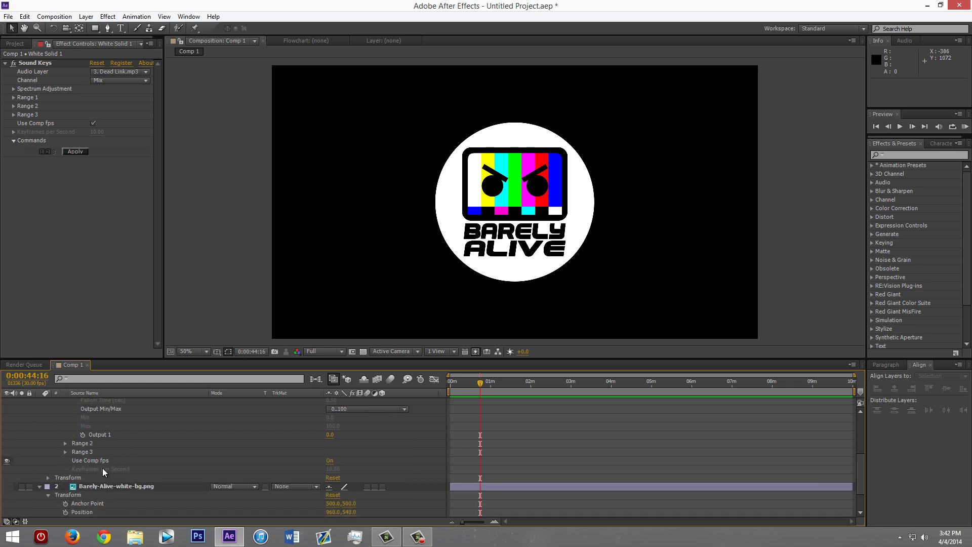
scroll(103, 471, "down", 1)
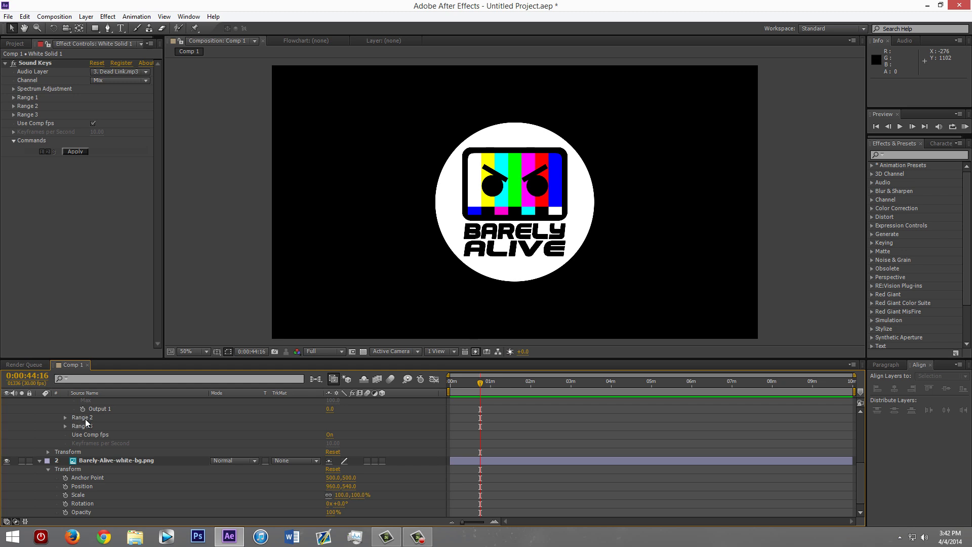
scroll(161, 447, "down", 1)
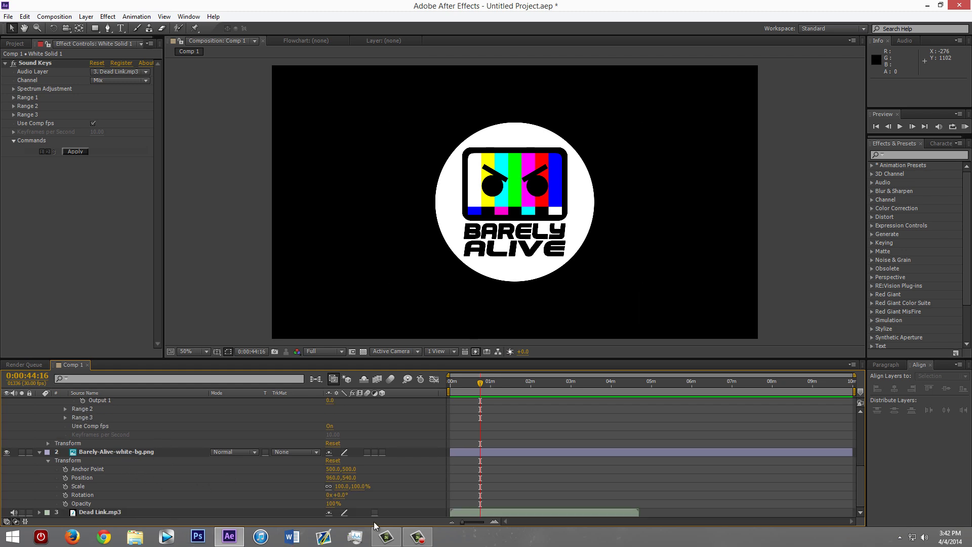
Open the Audio Reacting Logo notes and copy the With Plugin shake expression
left_click(229, 537)
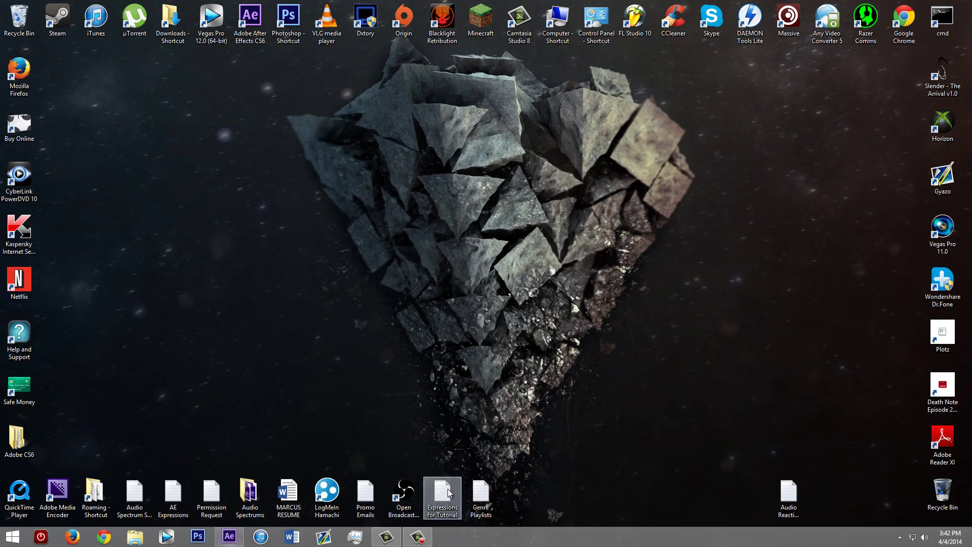
double_click(789, 496)
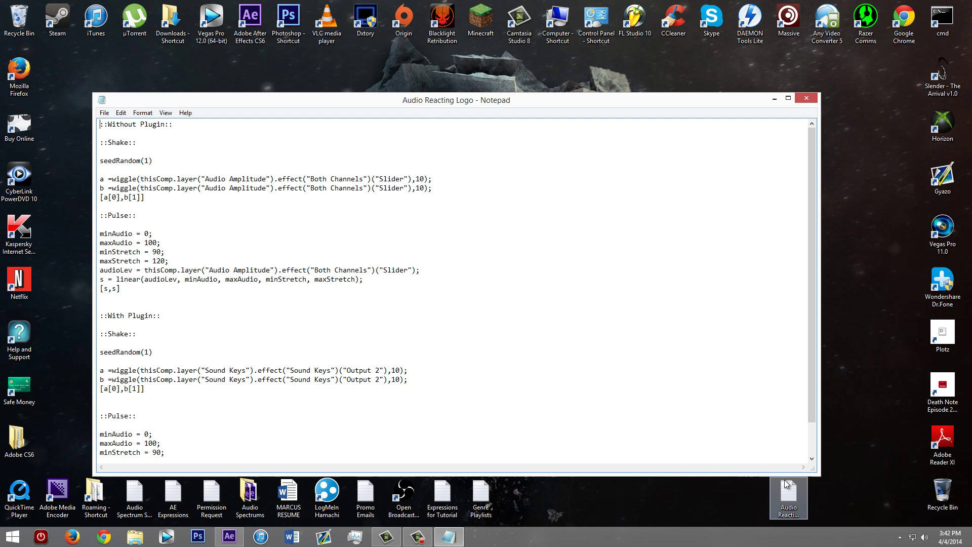
left_click_drag(292, 97, 299, 37)
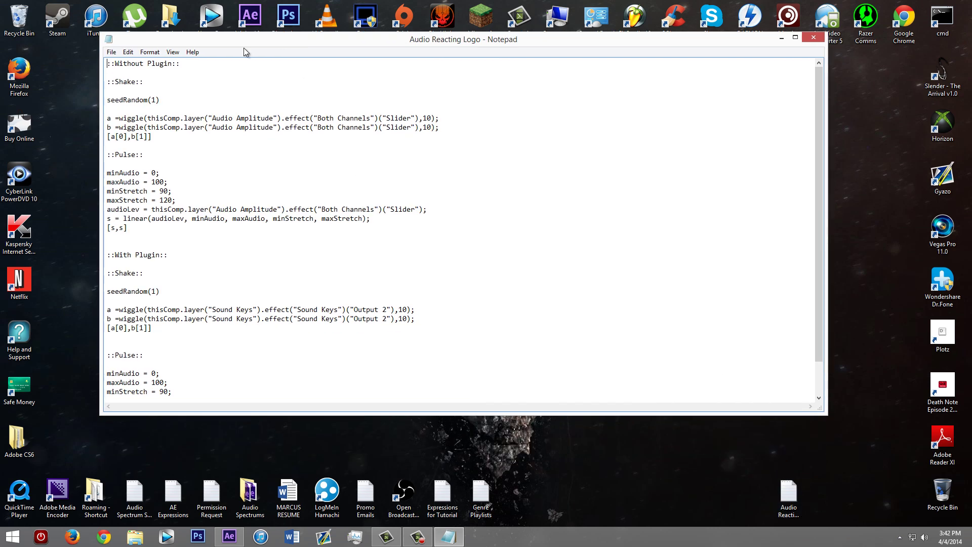
scroll(116, 165, "down", 2)
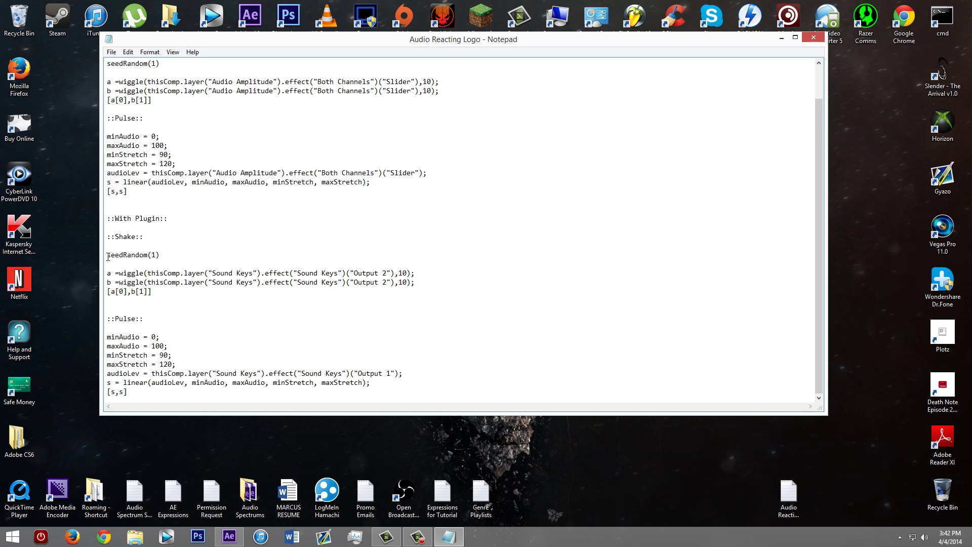
left_click_drag(107, 255, 162, 291)
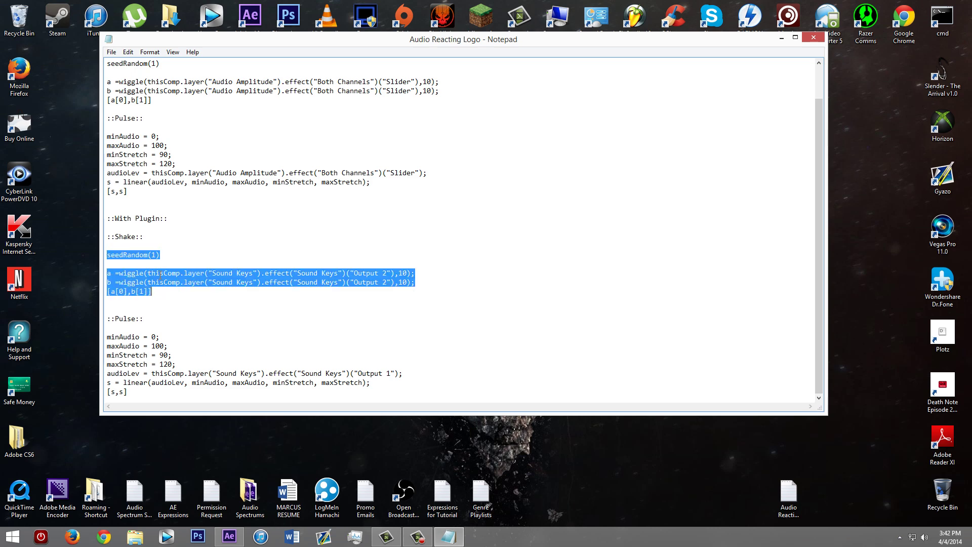
right_click(159, 274)
left_click(185, 307)
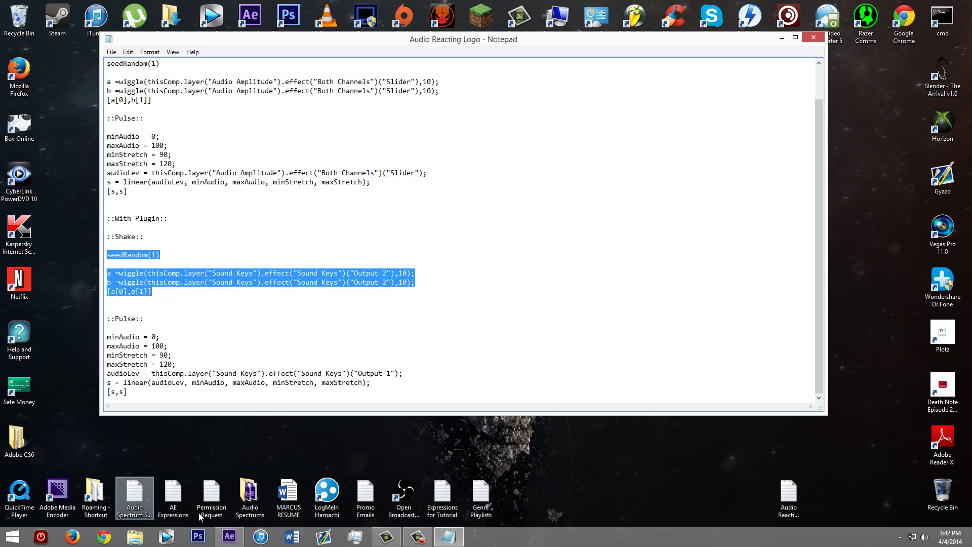
left_click(229, 536)
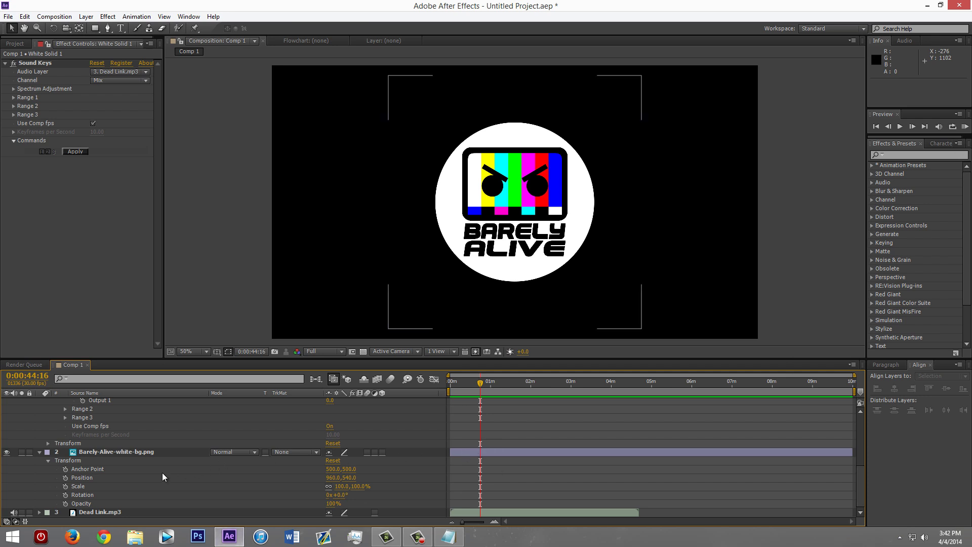
Paste the shake expression into the logo's Position and dismiss the missing 'Sound Keys' layer warning
left_click(66, 478, "alt")
key("ctrl+v")
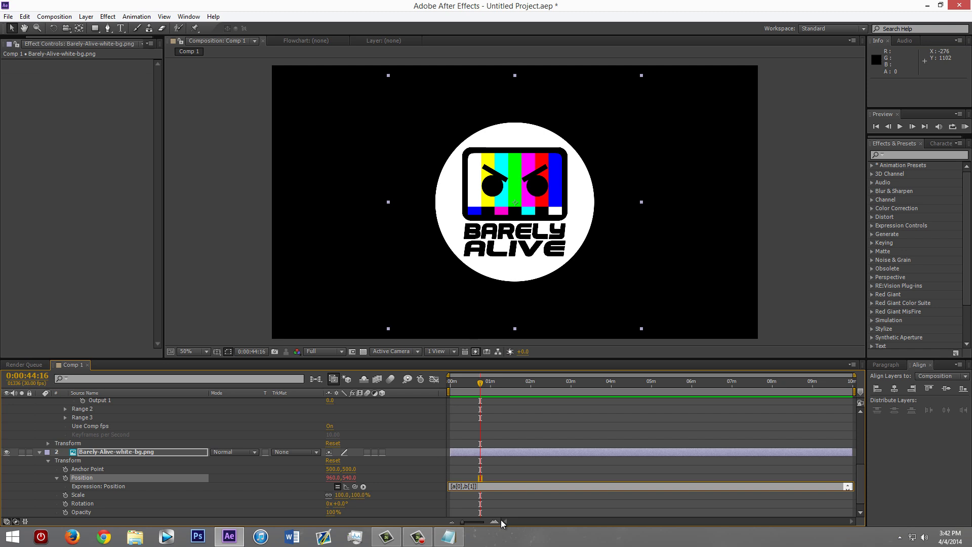
left_click(416, 480)
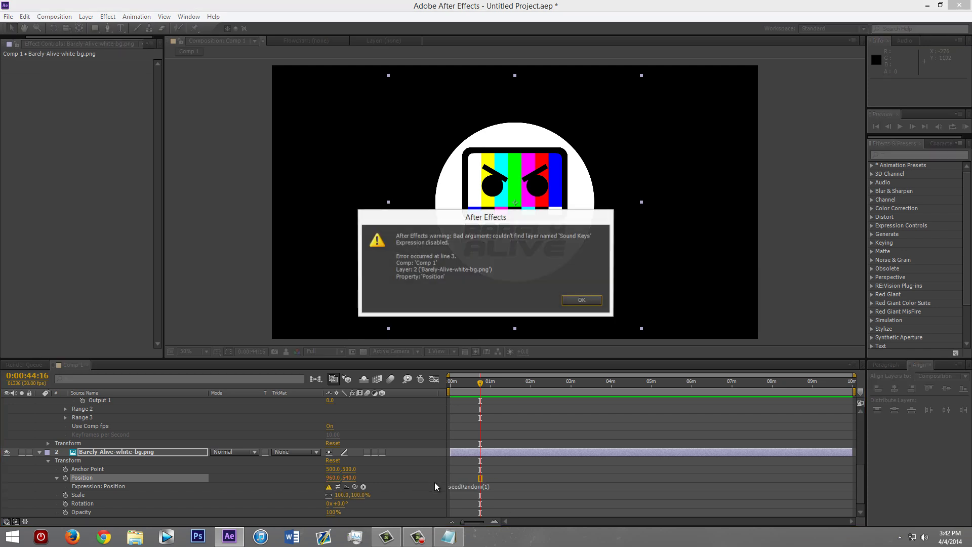
left_click(580, 301)
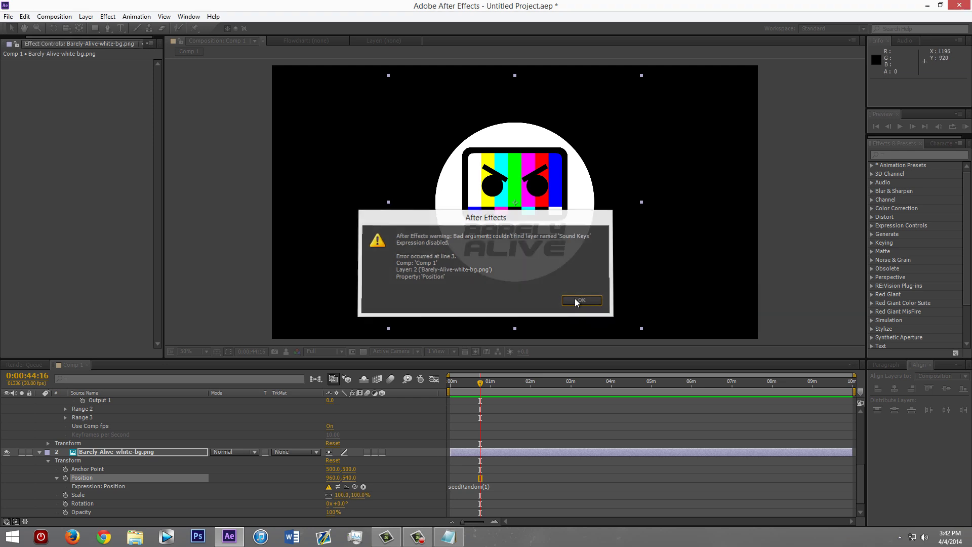
scroll(293, 487, "up", 5)
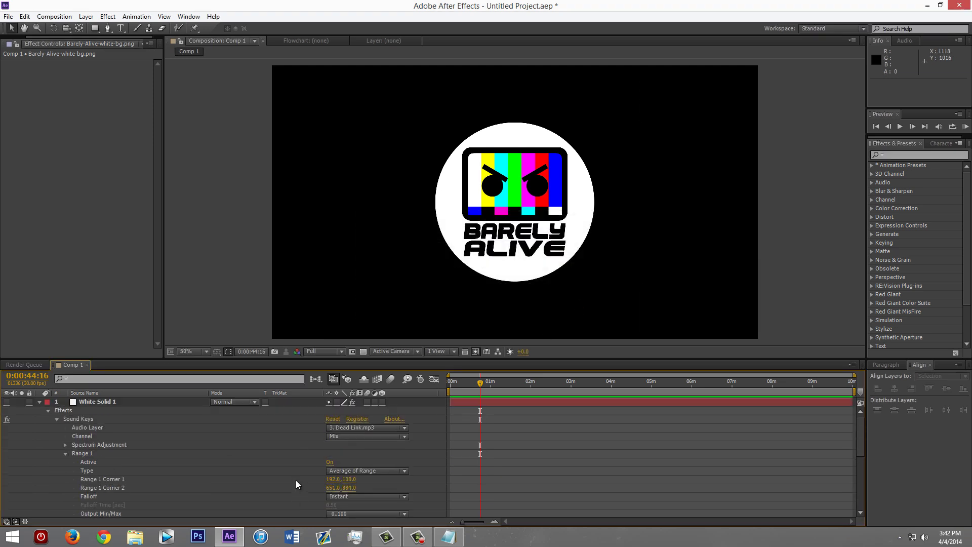
Rename the White Solid 1 layer to 'Sound Keys'
left_click(108, 402)
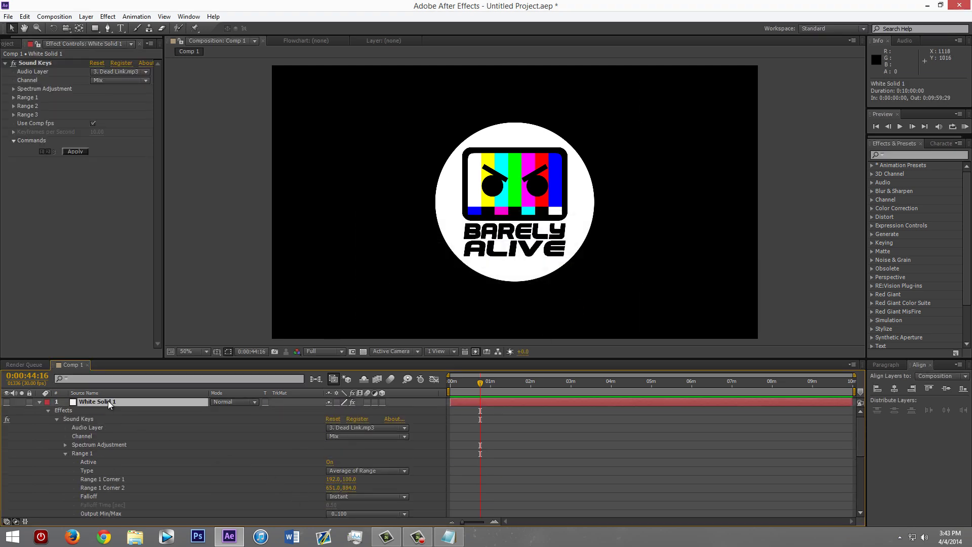
key("Return")
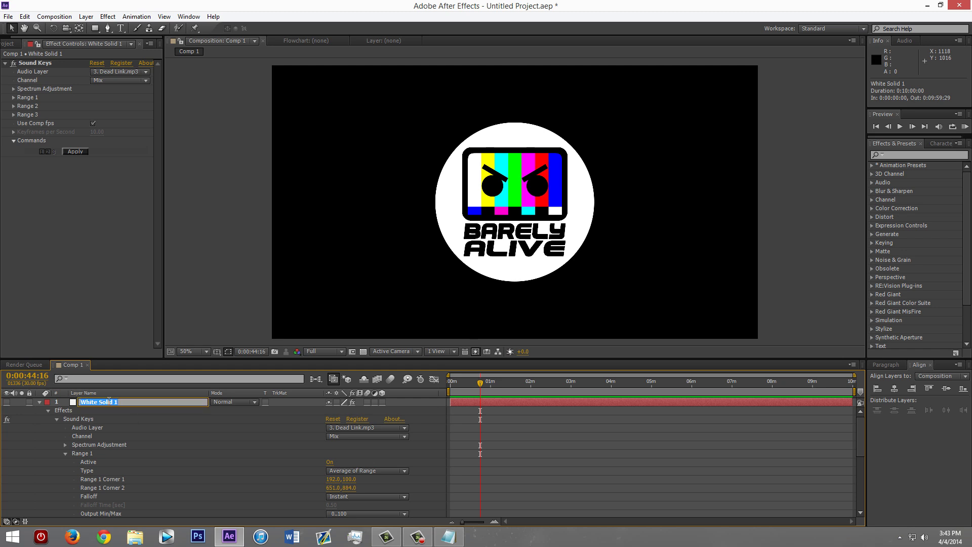
type("Sound Keys")
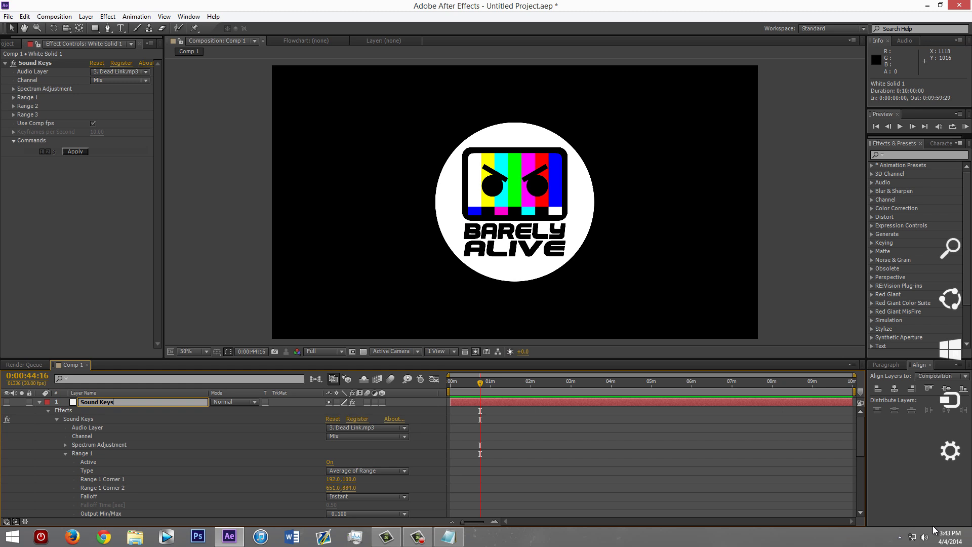
left_click(241, 422)
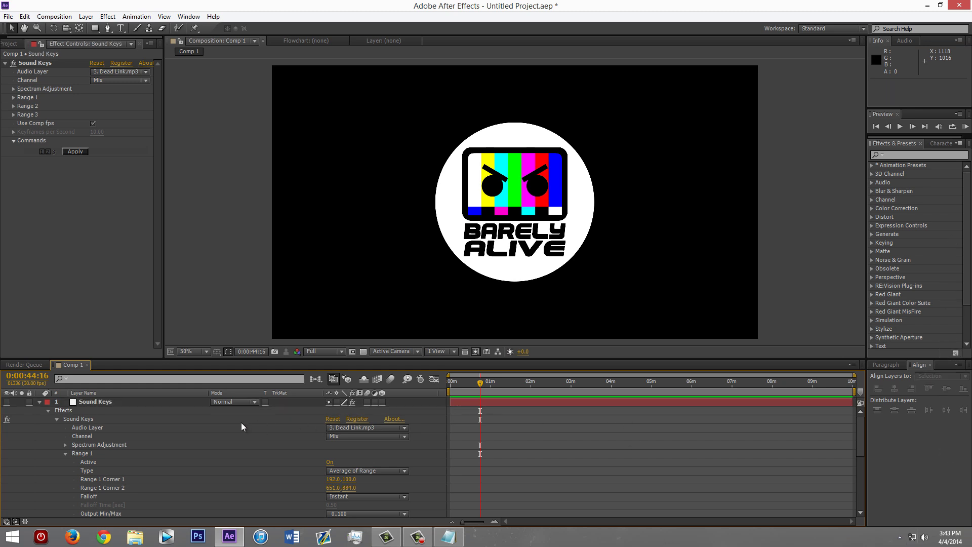
scroll(267, 446, "down", 5)
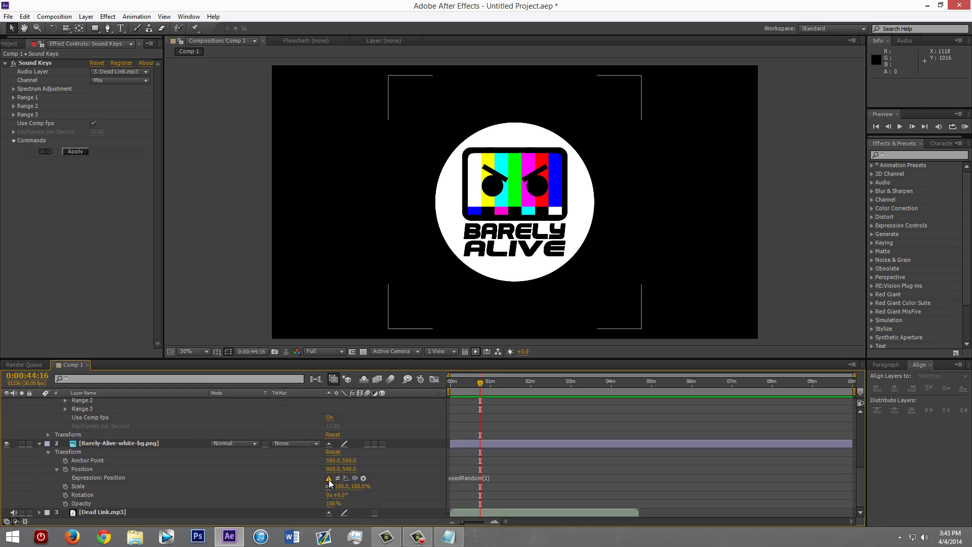
Re-commit the logo's Position expression so it wiggles from Sound Keys, reading 959.3,540.4
left_click(459, 478)
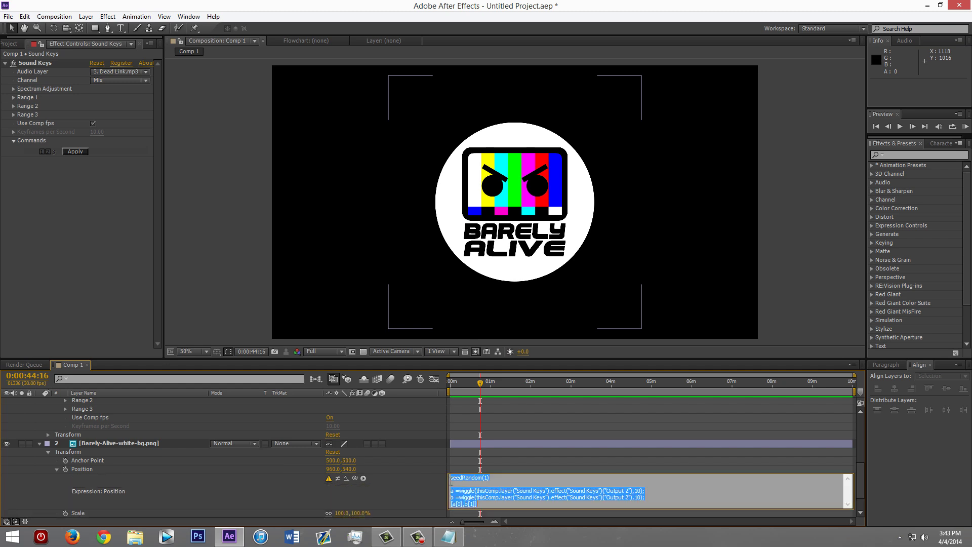
left_click(403, 482)
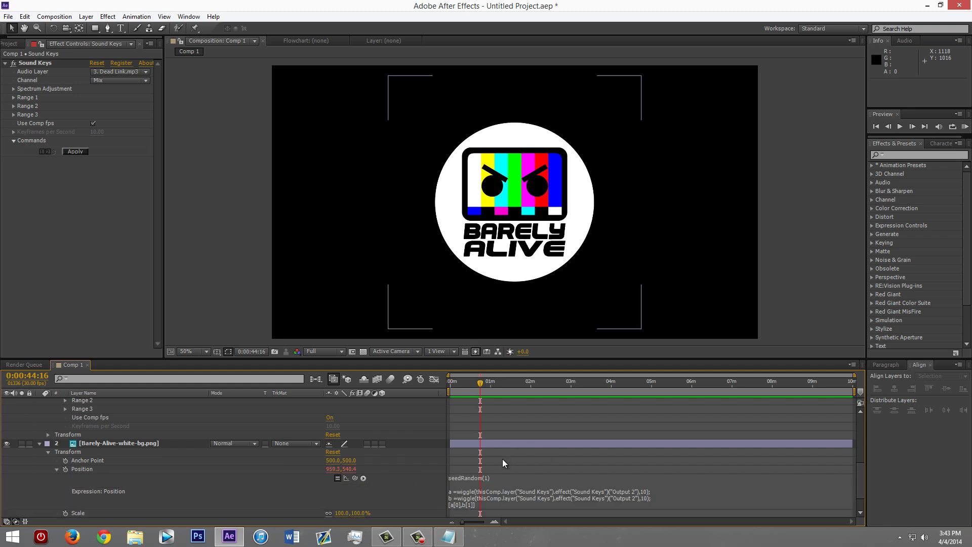
left_click(582, 493)
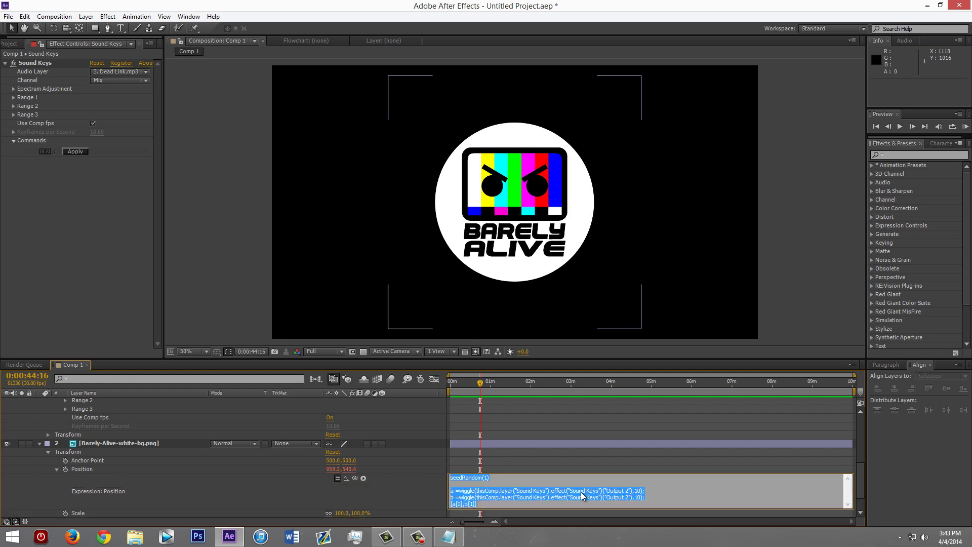
left_click(530, 499)
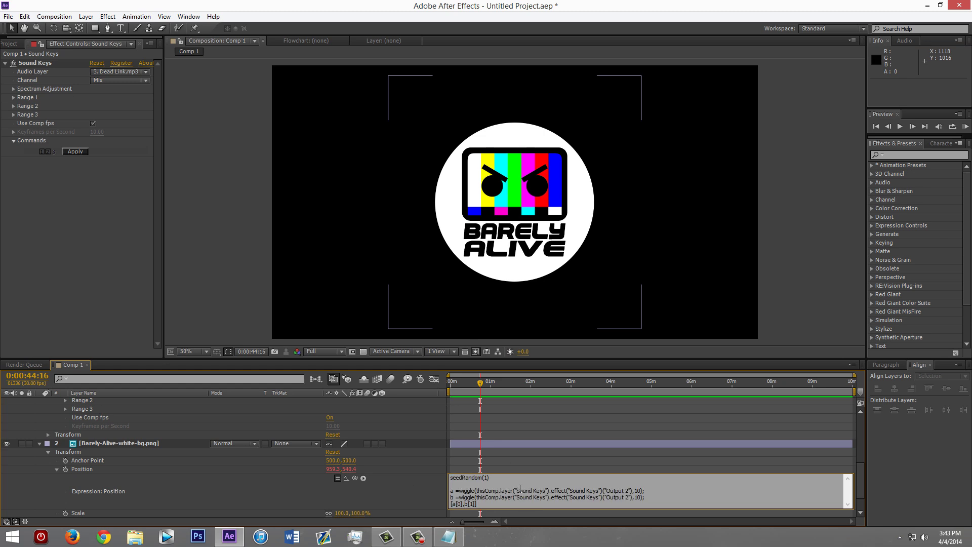
left_click_drag(516, 491, 544, 490)
left_click(525, 490)
left_click(409, 479)
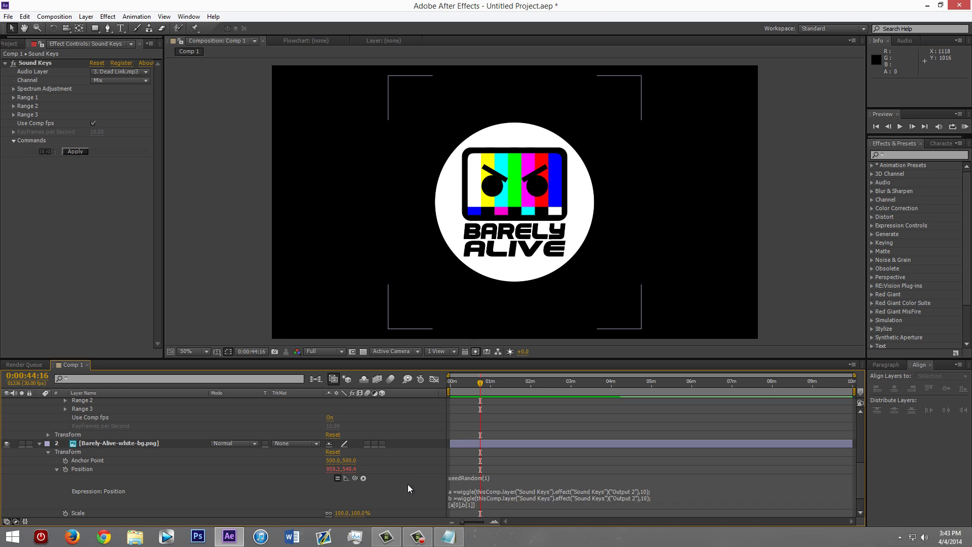
scroll(403, 484, "up", 5)
scroll(411, 487, "up", 1)
scroll(218, 428, "down", 3)
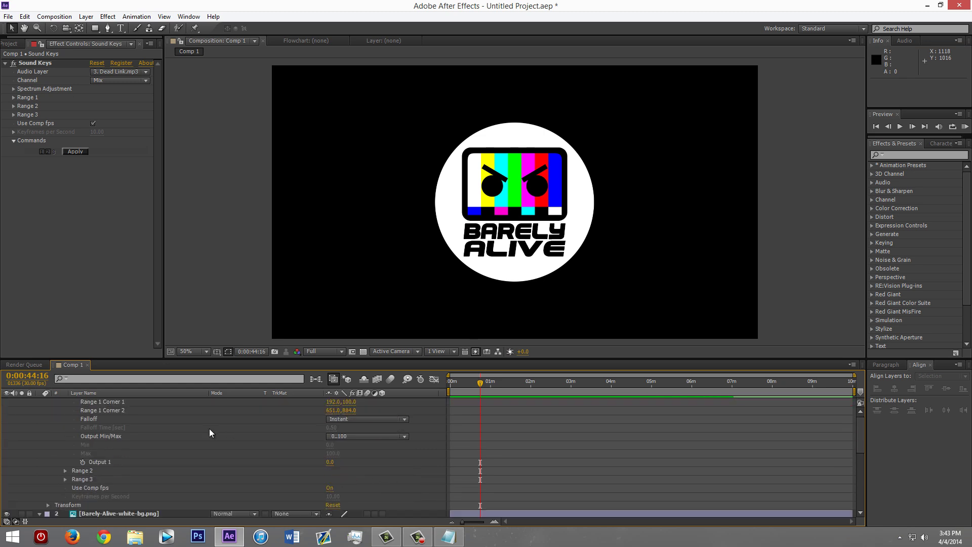
left_click(209, 429)
scroll(369, 495, "down", 1)
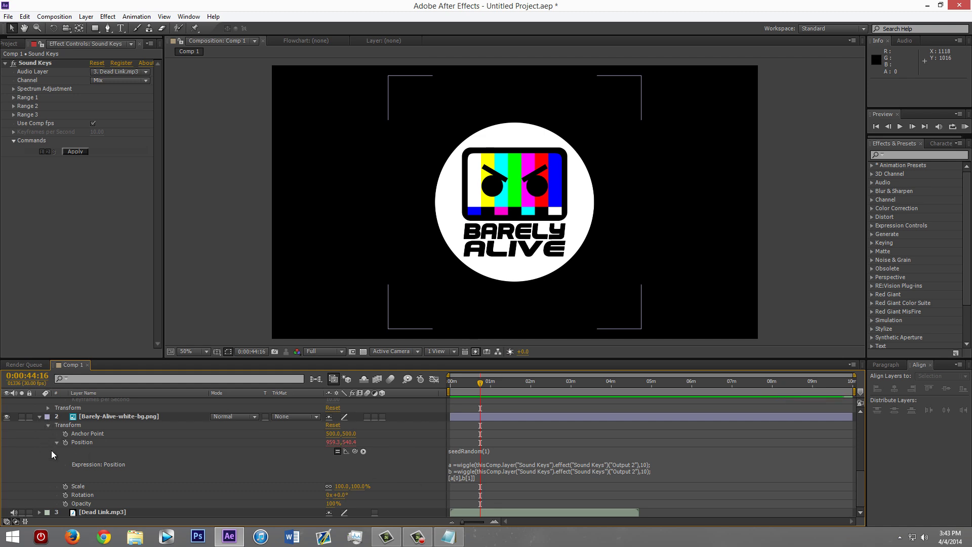
Move the current time to 0:01:02:19 and fold away the logo's Position expression rows
left_click(56, 444)
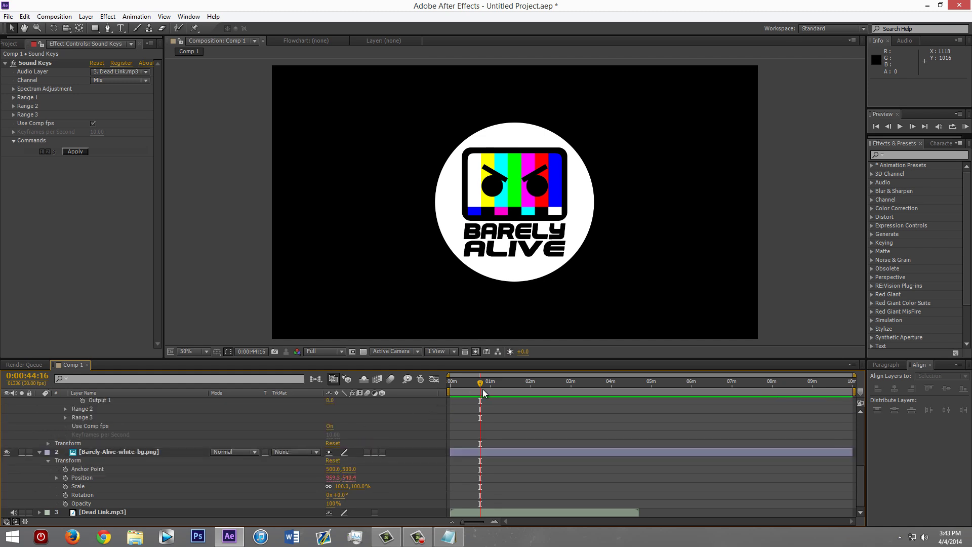
mouse_move(495, 383)
left_mouse_down()
mouse_move(536, 383)
mouse_move(482, 384)
mouse_move(492, 385)
left_mouse_up()
left_click(39, 452)
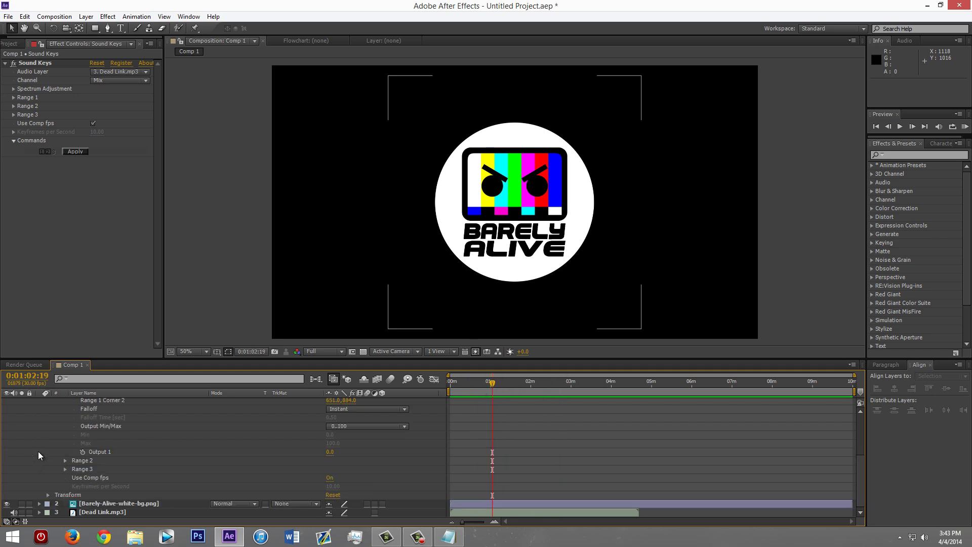
left_click(39, 503)
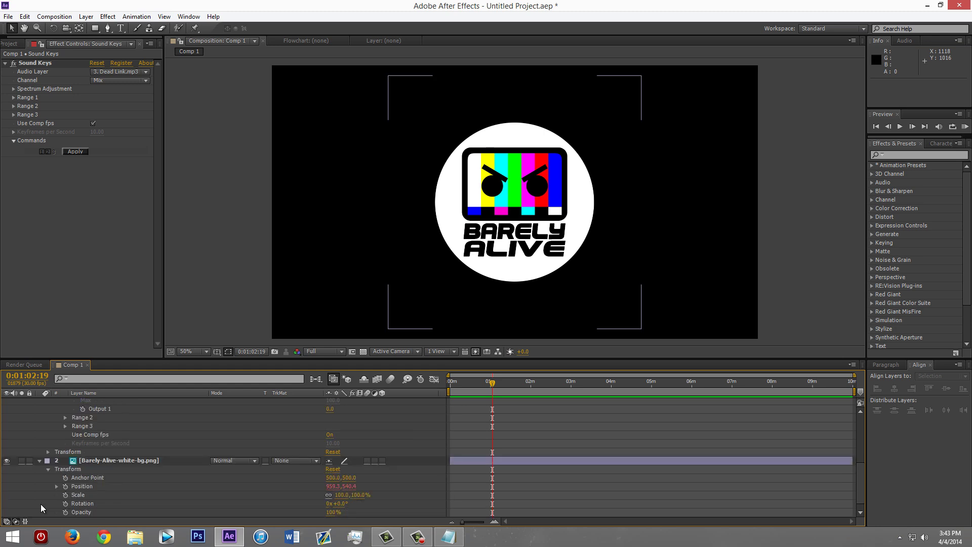
left_click(65, 486, "alt")
key("ctrl+v")
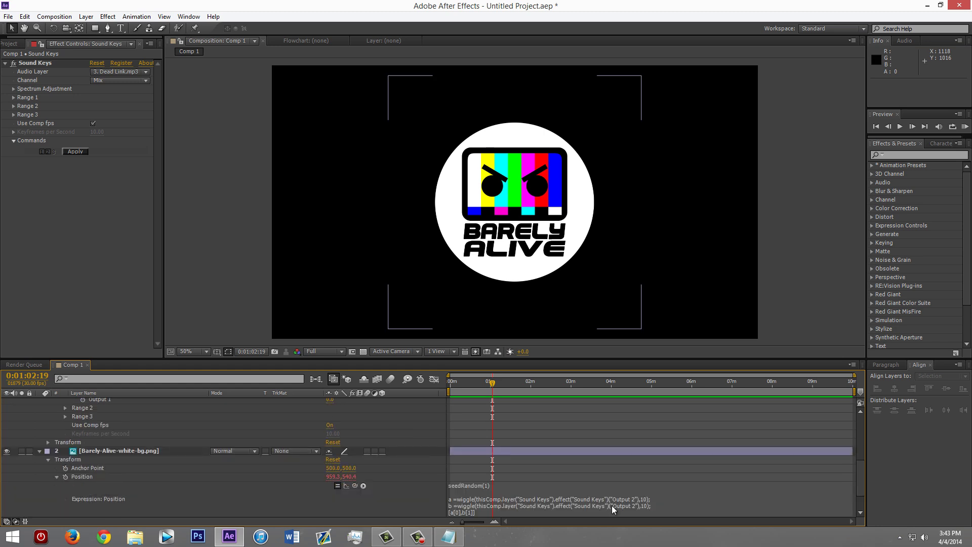
left_click(40, 454)
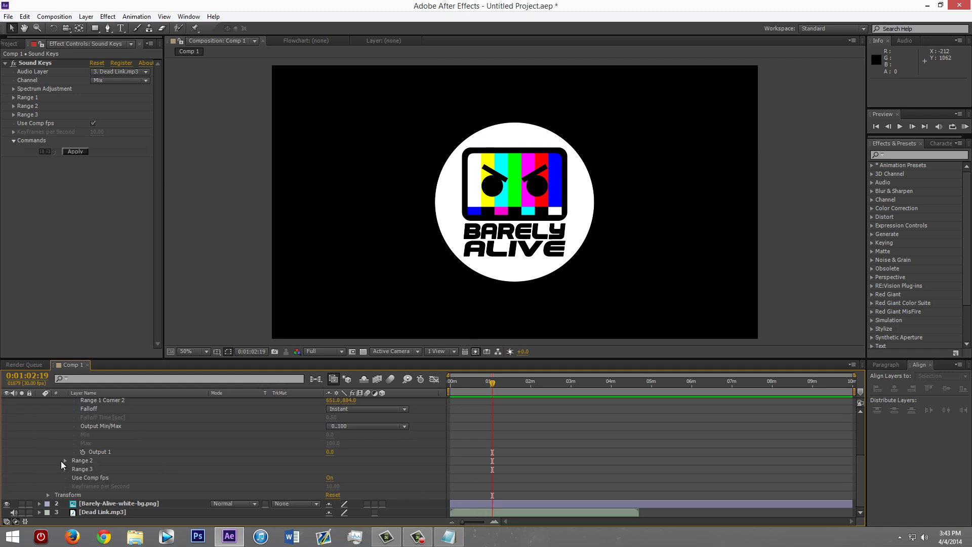
Collapse the Sound Keys layer and show only Barely-Alive-white-bg.png's Transform properties
scroll(68, 461, "up", 4)
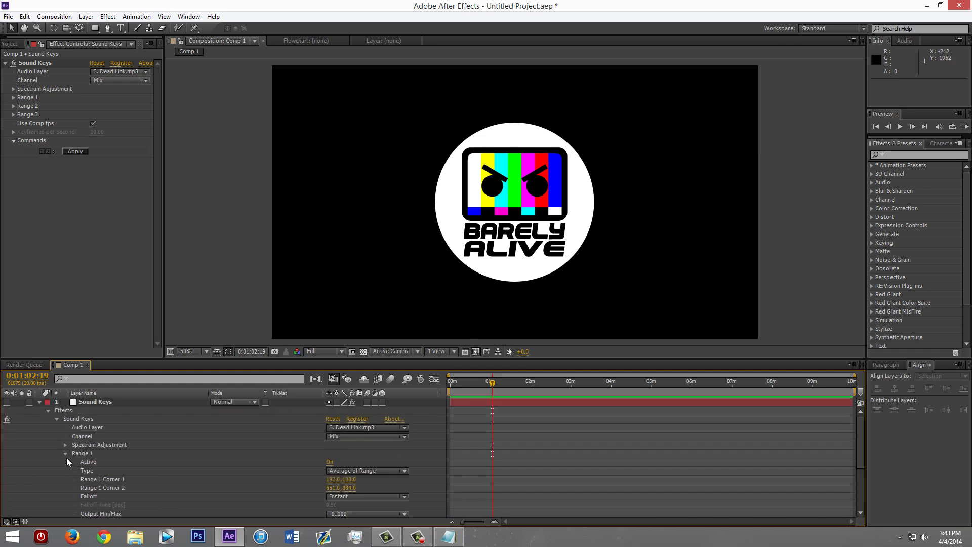
left_click(48, 410)
left_click(39, 402)
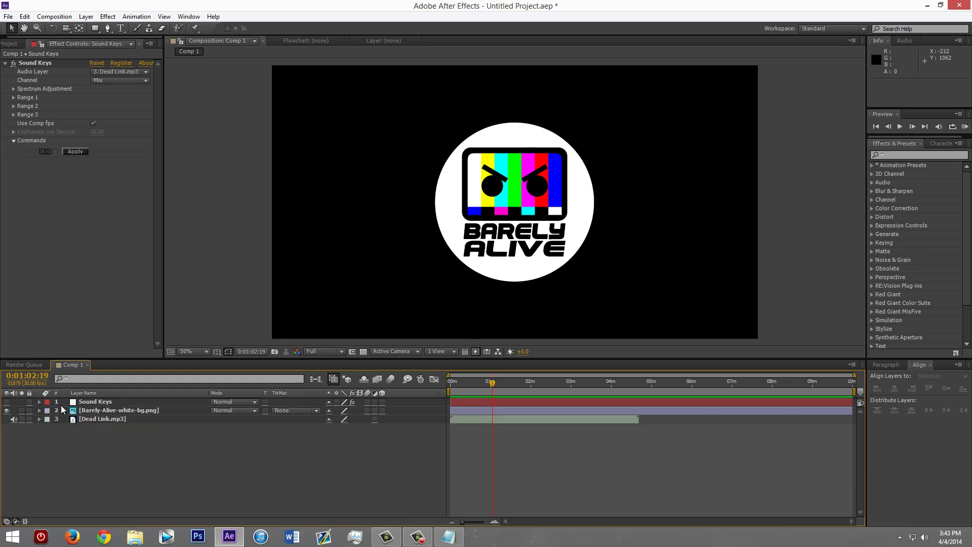
left_click(116, 412)
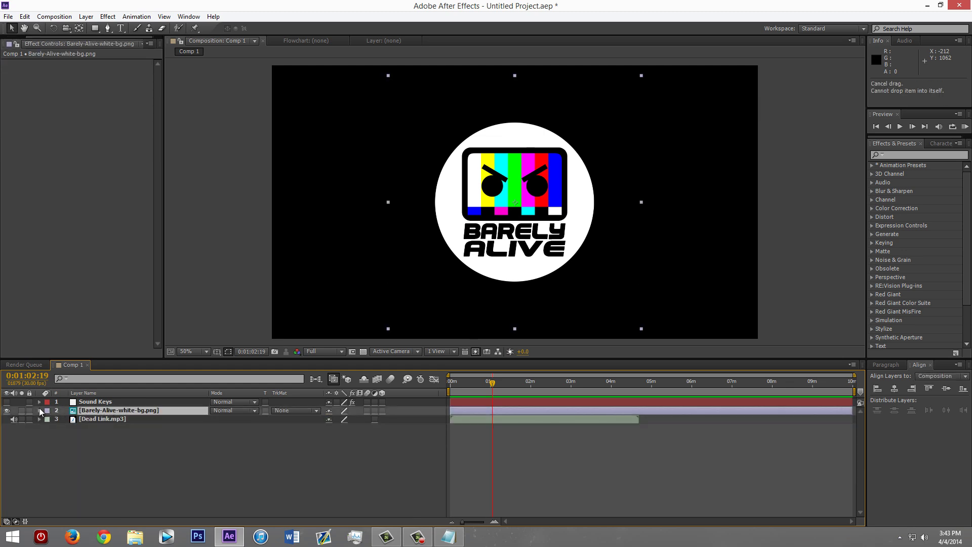
left_click(38, 414)
left_click(39, 410)
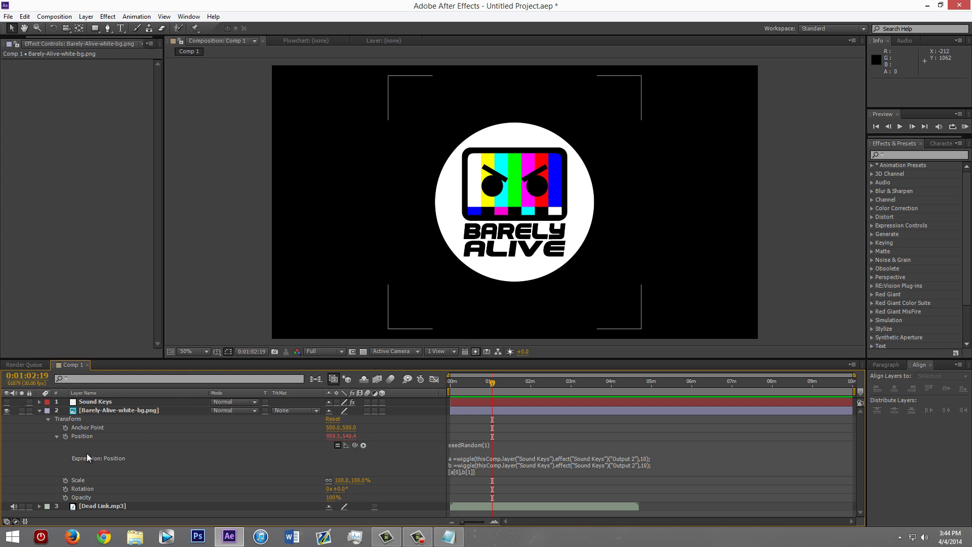
left_click(56, 436)
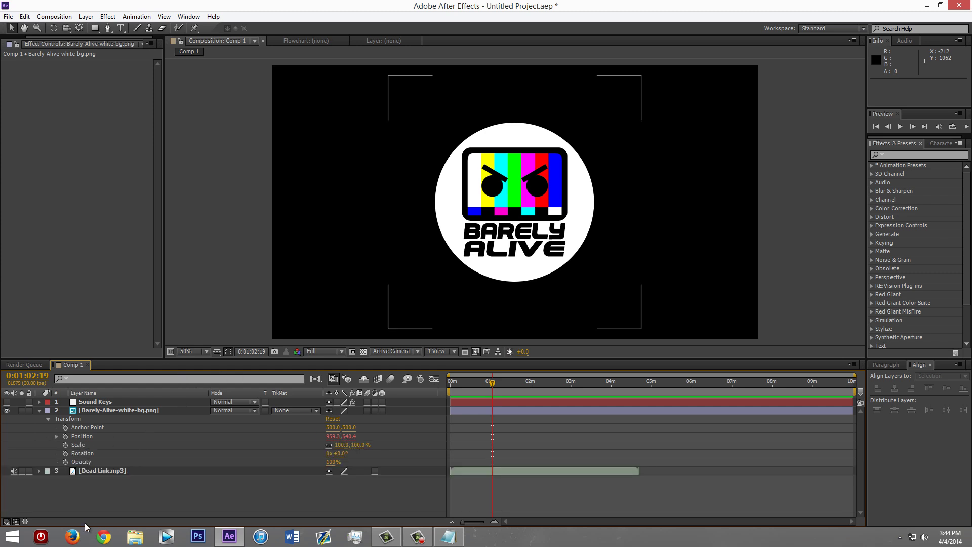
Copy the With Plugin Pulse expression lines from the Audio Reacting Logo notes
left_click(448, 537)
left_click(245, 337)
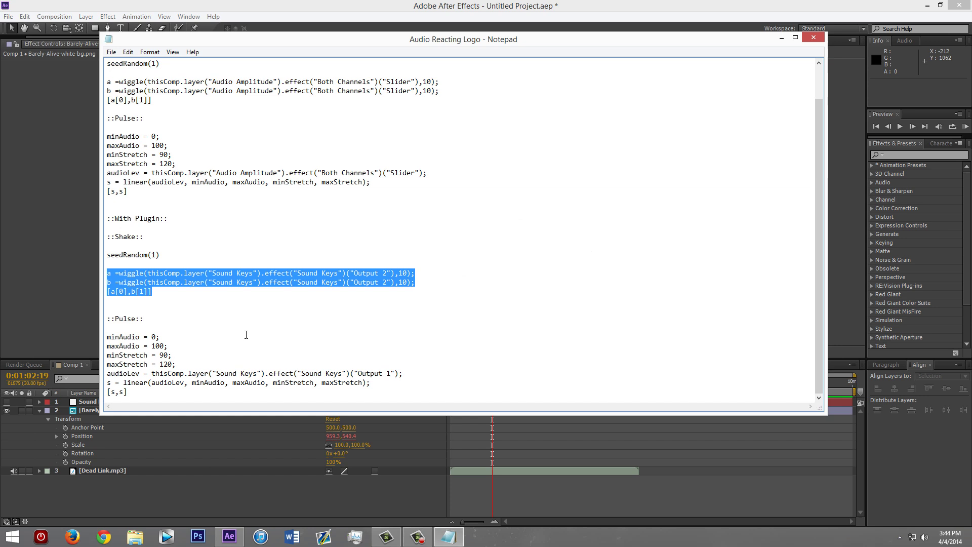
left_click_drag(138, 395, 112, 336)
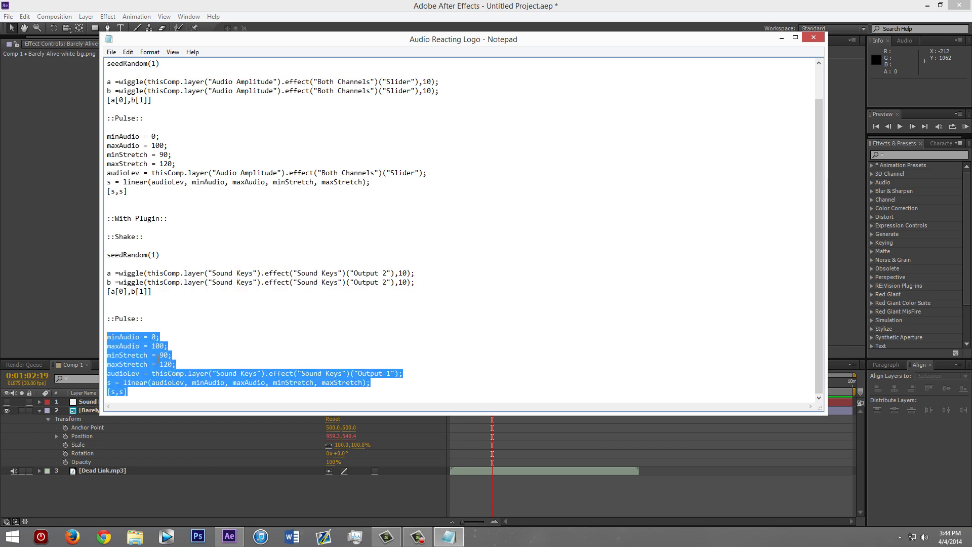
right_click(146, 362)
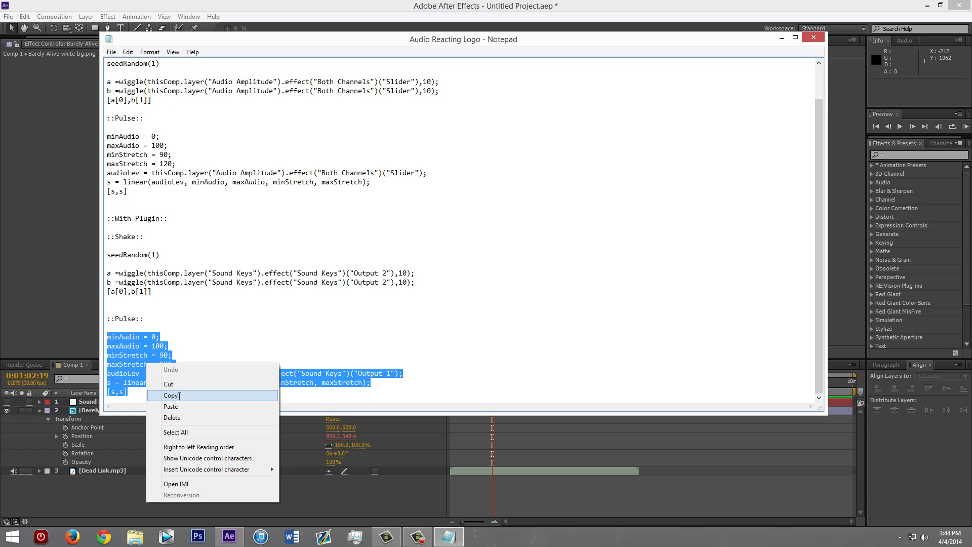
left_click(171, 395)
left_click(168, 488)
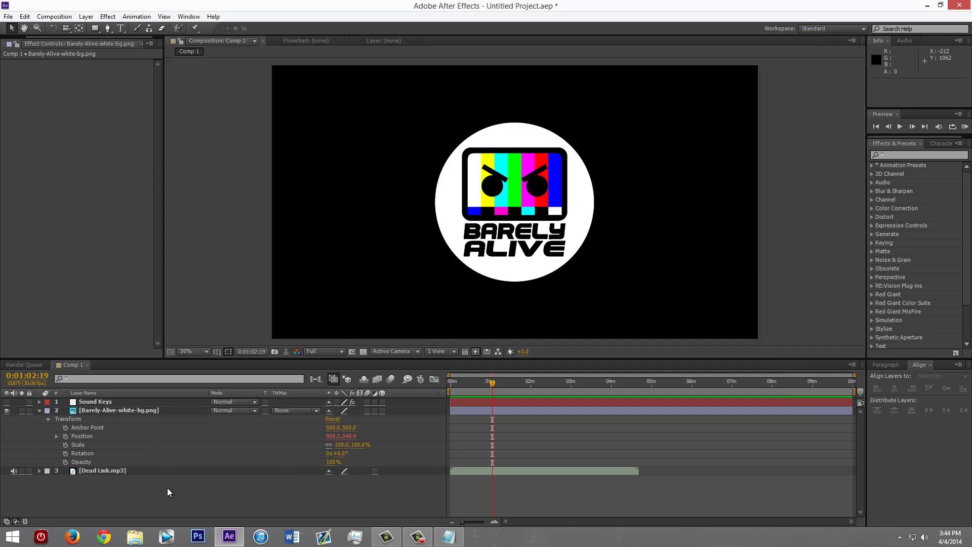
Add the pulse expression to the logo's Scale, enlarge its field, and preview the pulse
left_click(65, 444, "alt")
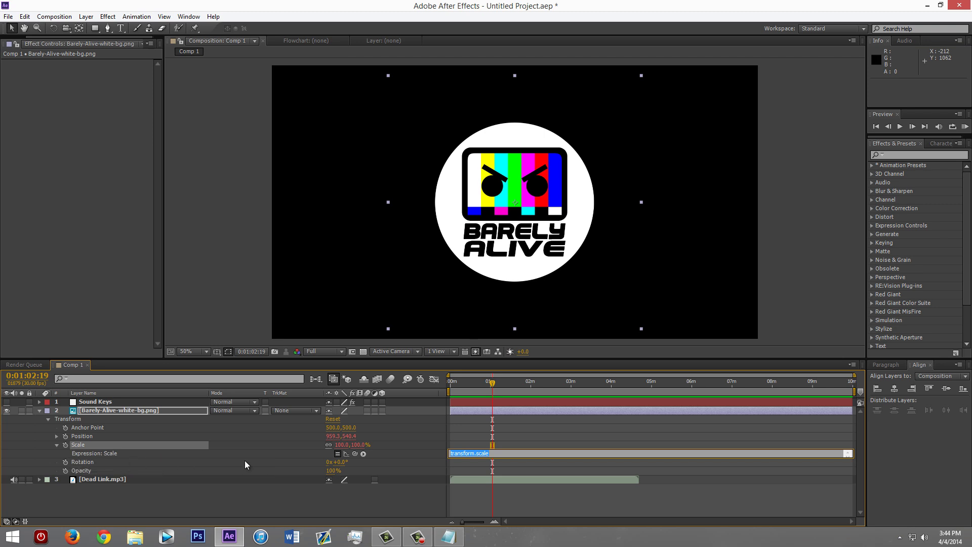
type("[s,s]")
left_click(422, 442)
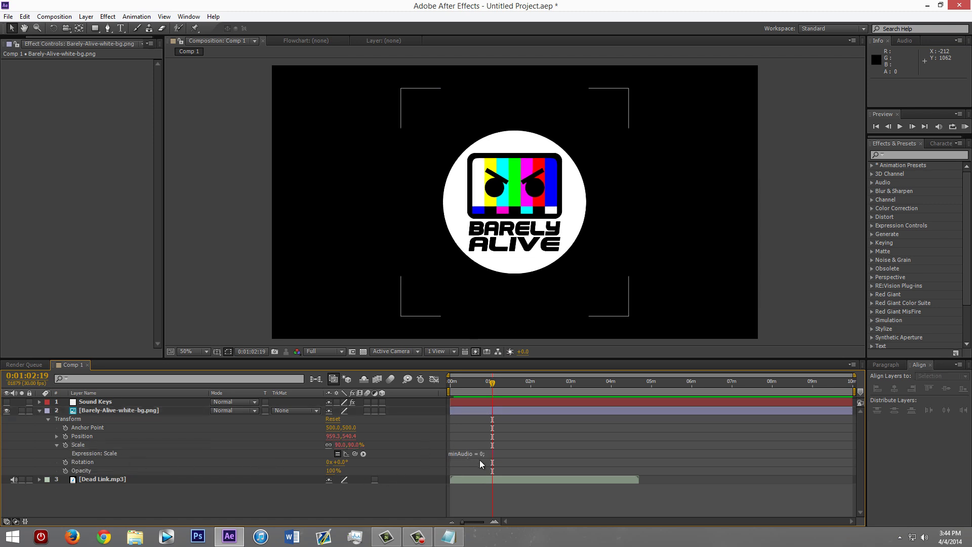
left_click_drag(483, 471, 483, 501)
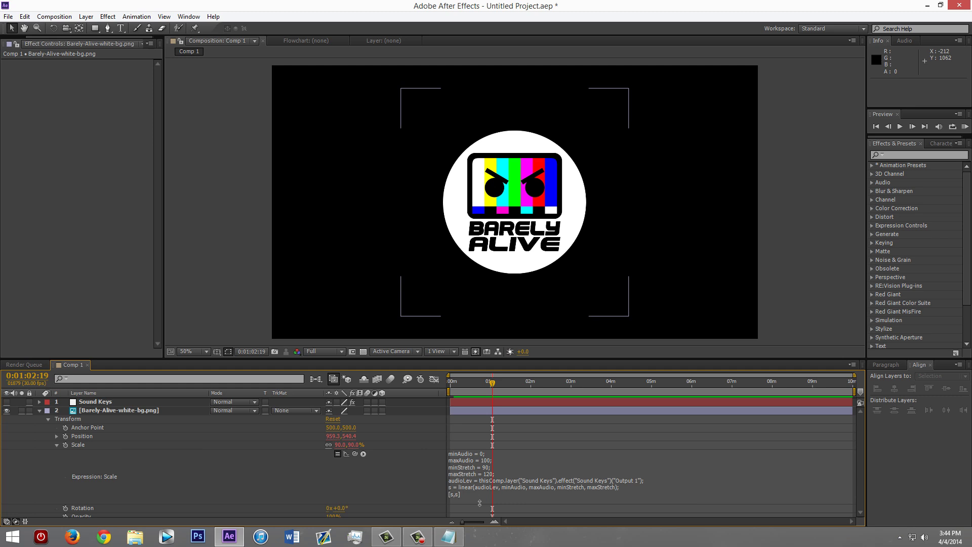
key("space")
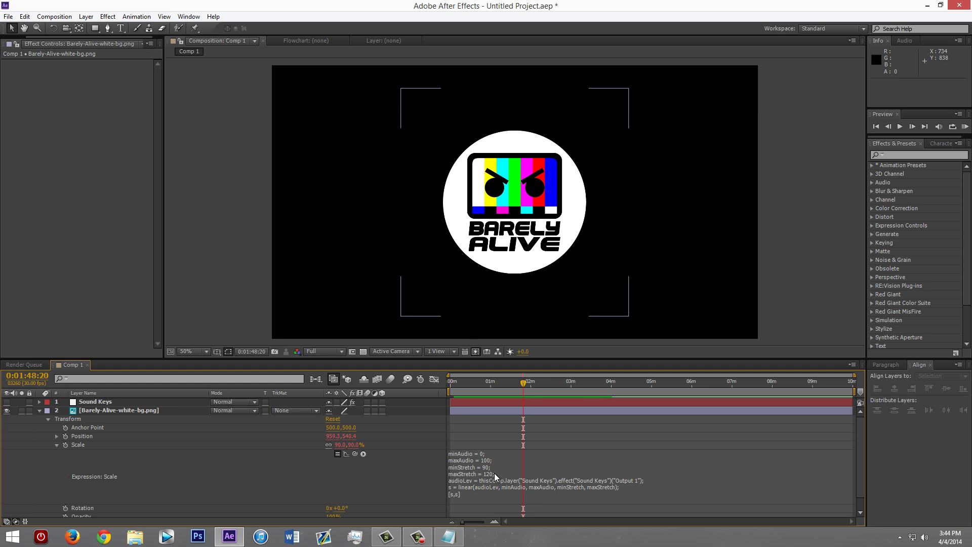
Set the Scale expression's minStretch to 90 and maxStretch to 120, then commit it
left_click(489, 485)
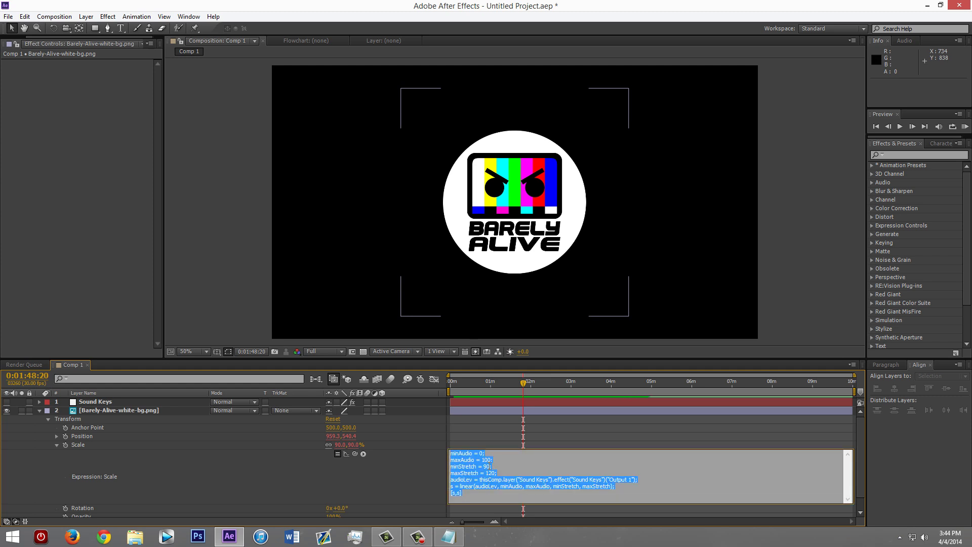
left_click(485, 473)
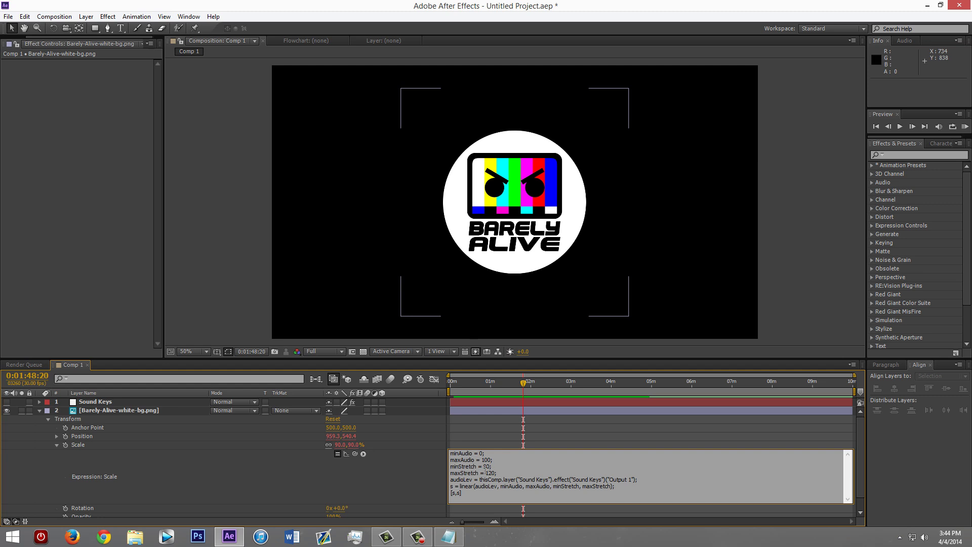
double_click(484, 466)
double_click(489, 472)
left_click(494, 466)
left_click_drag(511, 388, 540, 388)
left_click(487, 473)
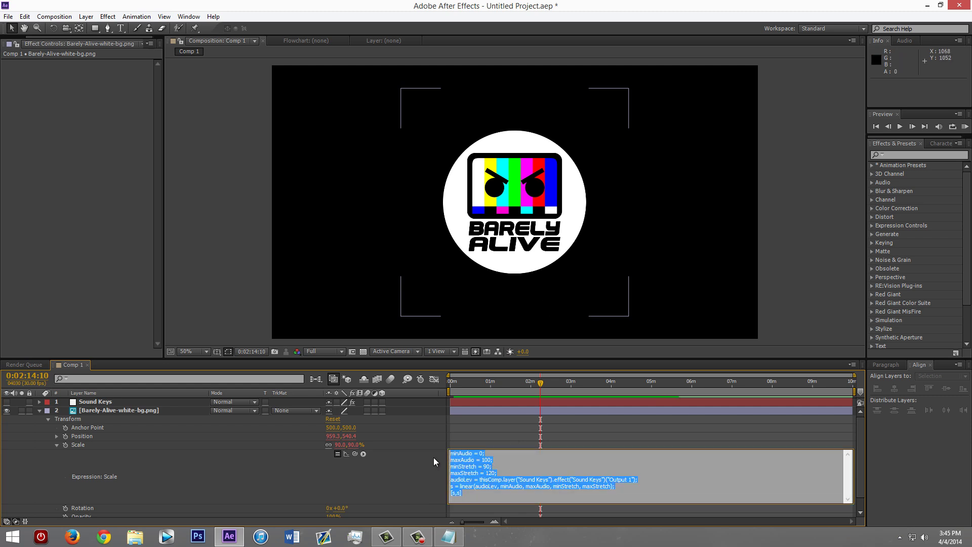
left_click(489, 474)
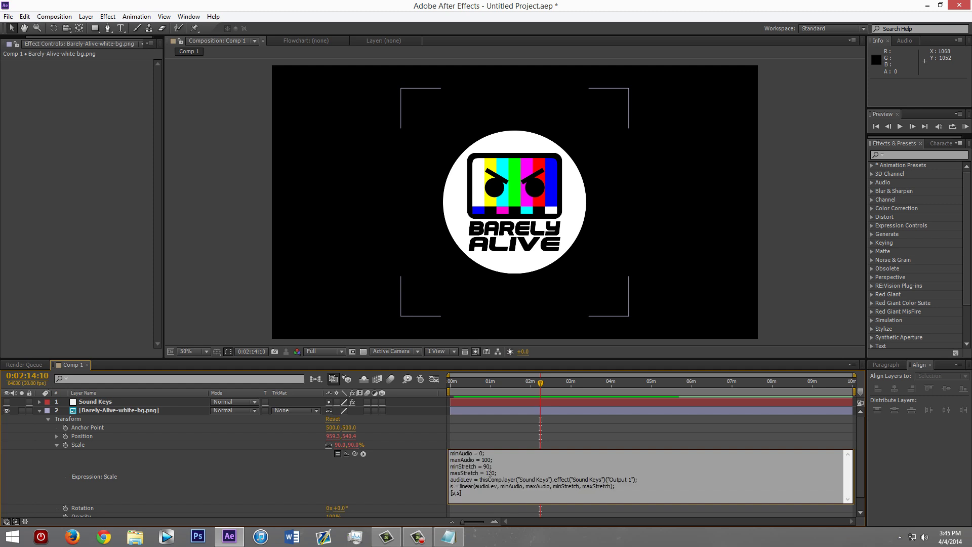
type("2")
left_click(423, 458)
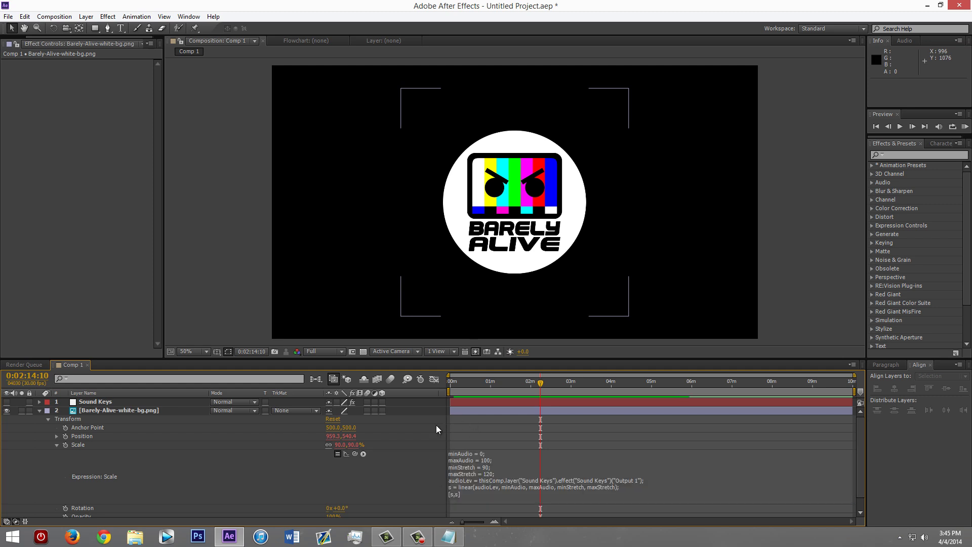
Collapse the logo's Scale and Transform groups while scrubbing the song to about 2:12
left_click(56, 445)
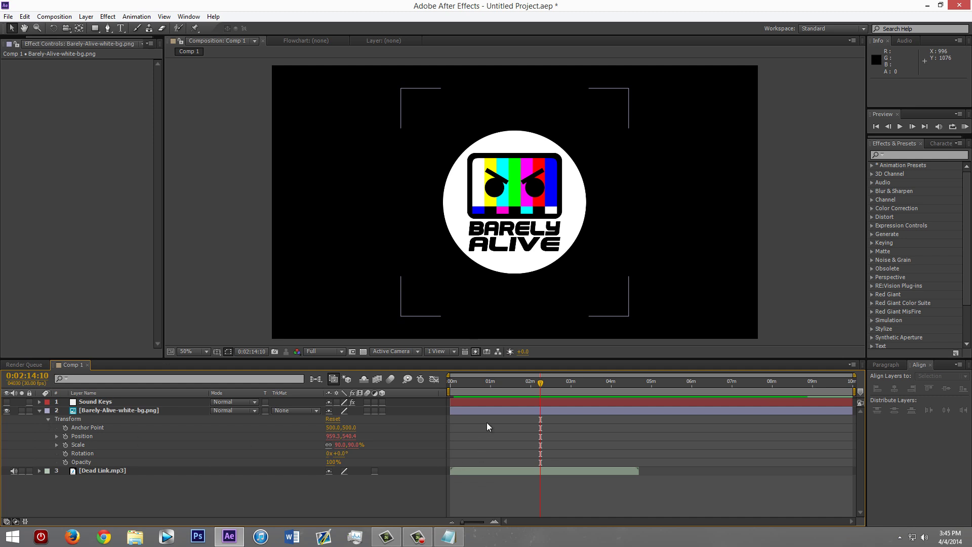
left_click(472, 384)
left_click_drag(472, 385, 521, 397)
left_click(40, 410)
left_click(100, 401)
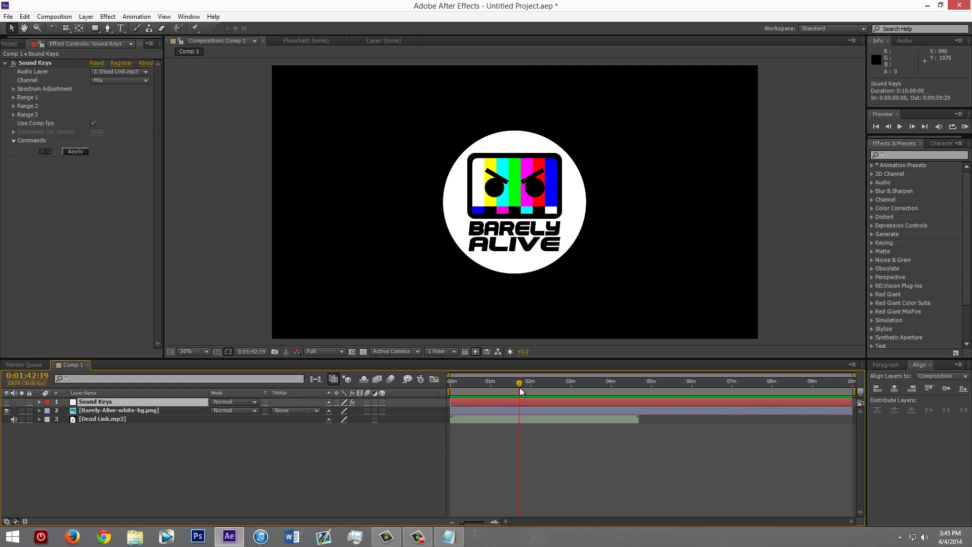
left_click(505, 383)
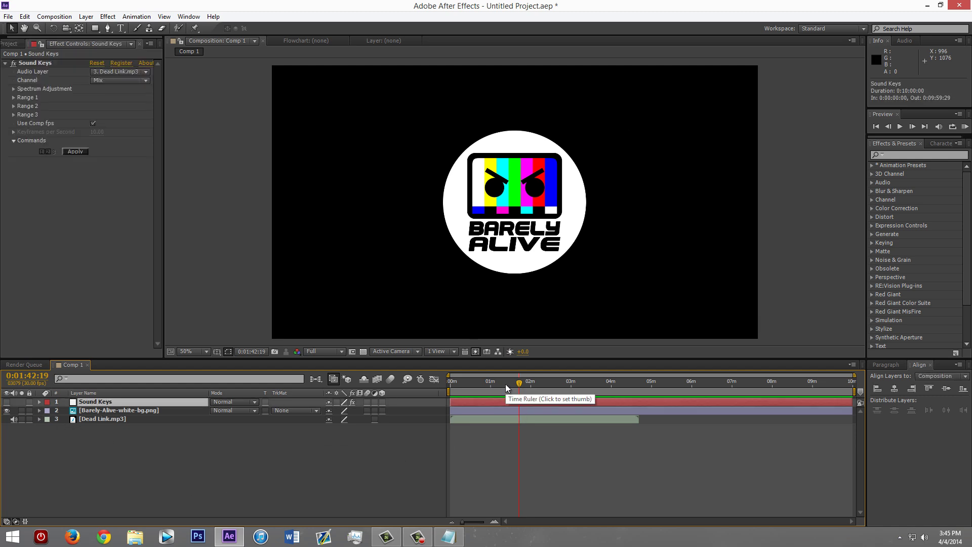
left_click(539, 384)
left_click(334, 448)
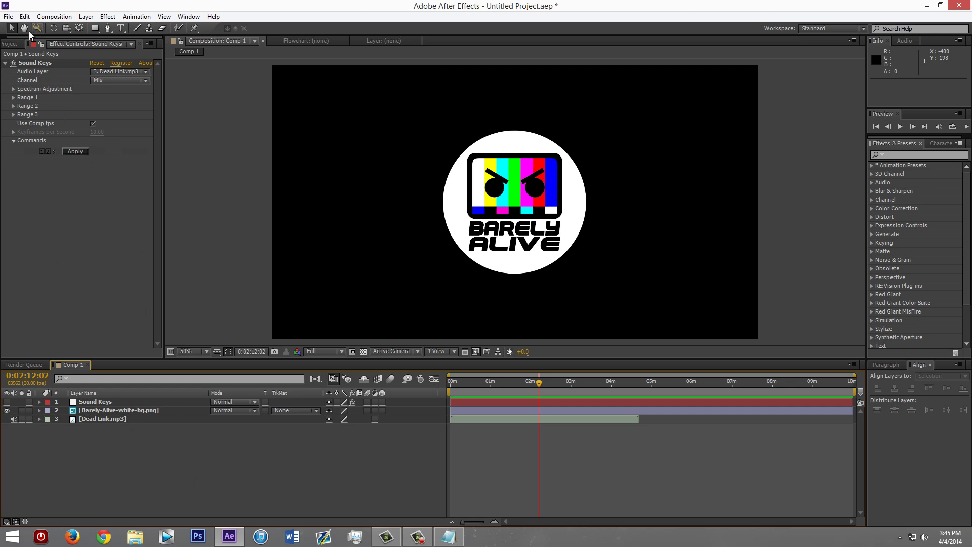
Confirm 3. Dead Link.mp3 as the Sound Keys effect's Audio Layer
left_click(14, 43)
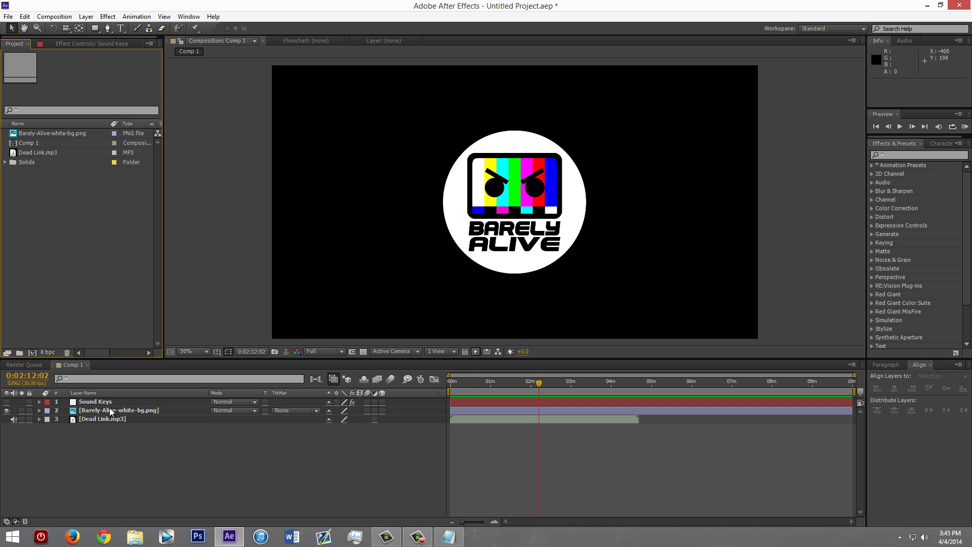
left_click(102, 420)
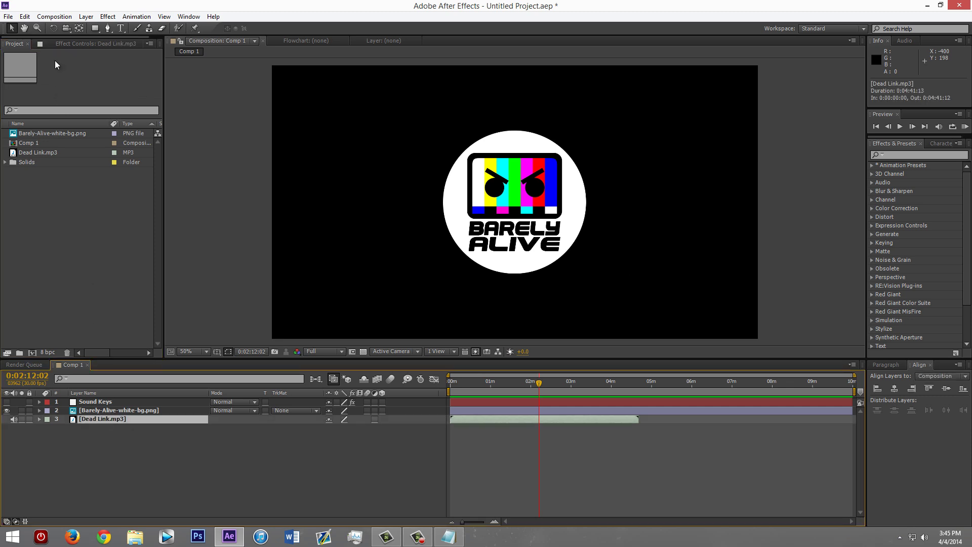
left_click(67, 45)
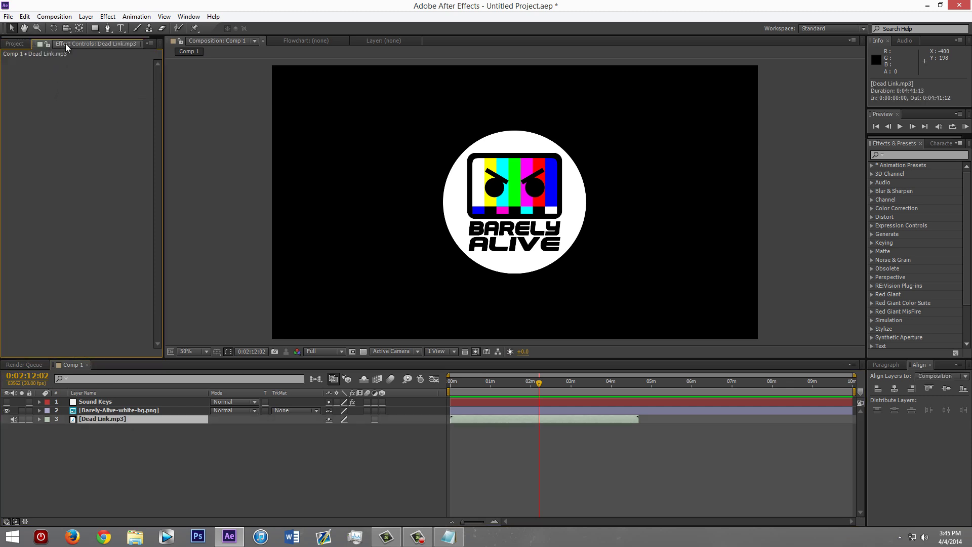
left_click(117, 403)
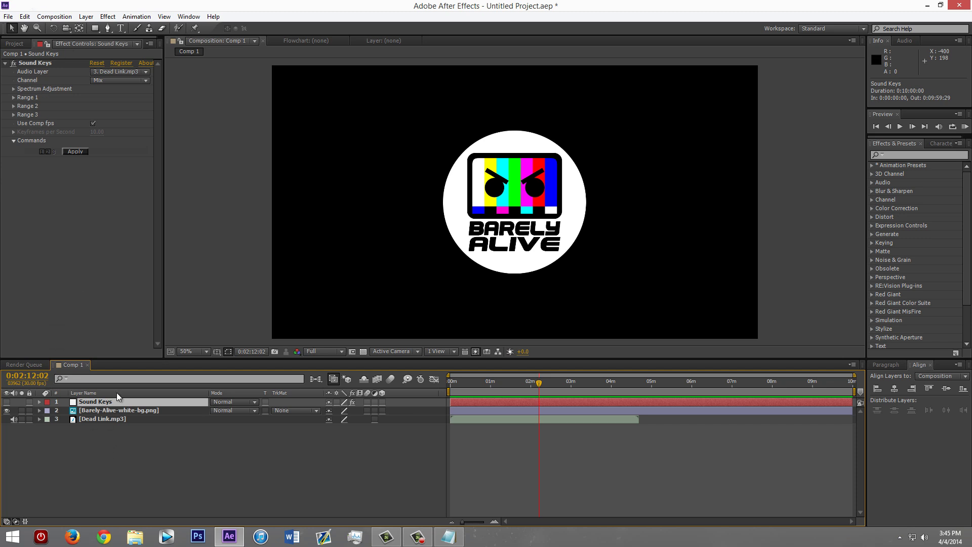
left_click(139, 74)
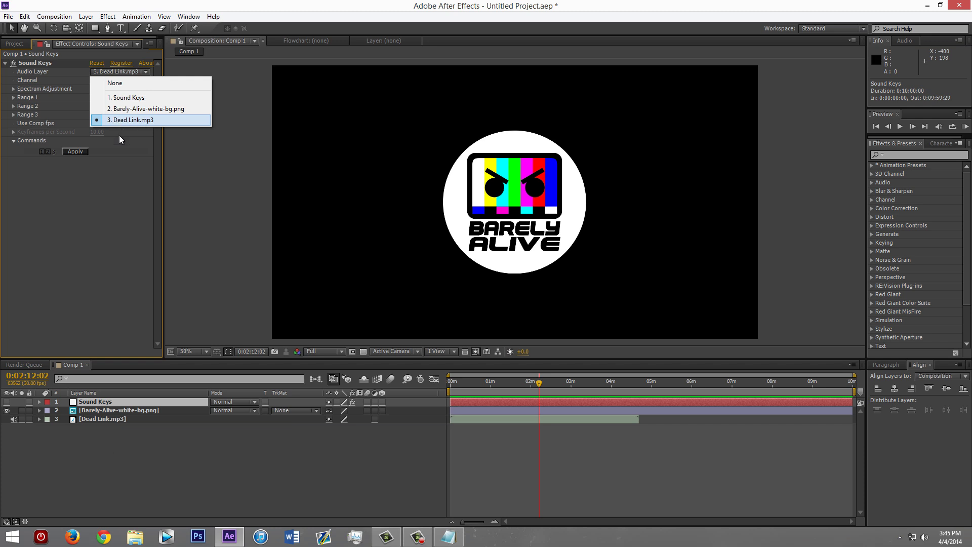
left_click(101, 297)
left_click(109, 426)
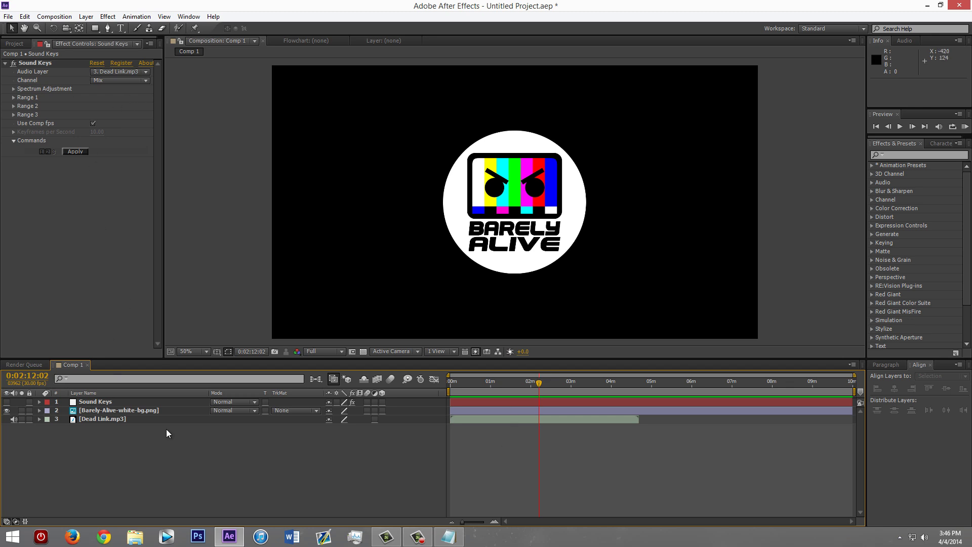
left_click(74, 152)
Apply Sound Keys to generate keyframes across all 18000 frames, then scrub back to about 0:27
left_click(113, 403)
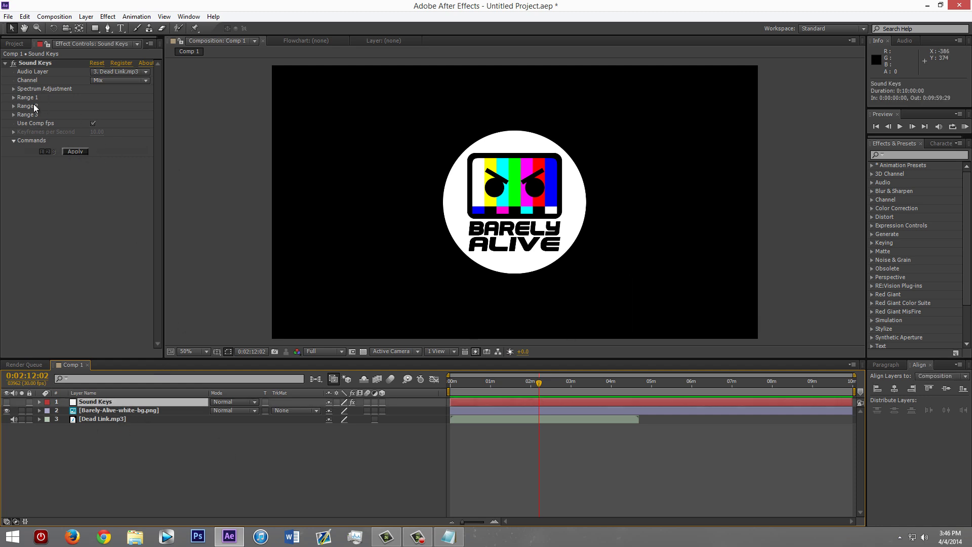
left_click(77, 152)
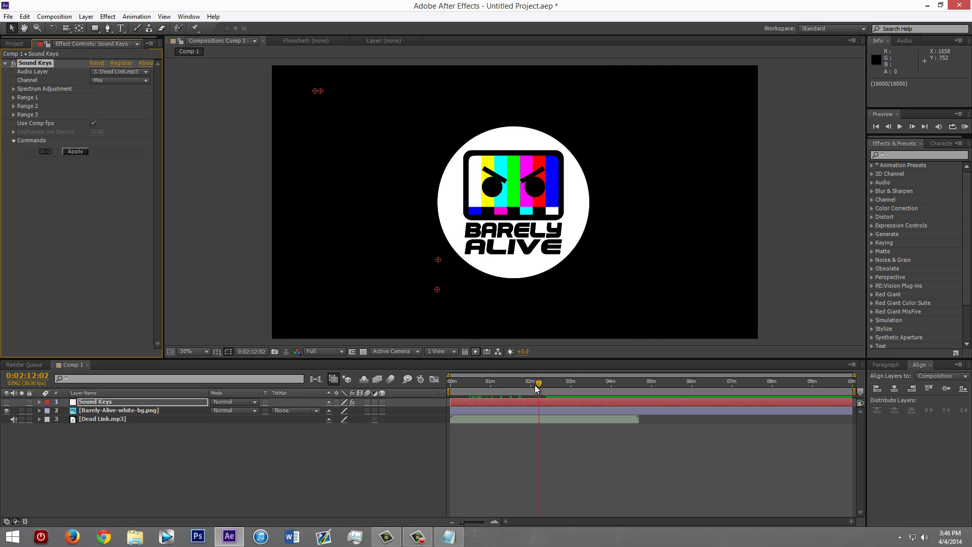
left_click_drag(538, 387, 468, 399)
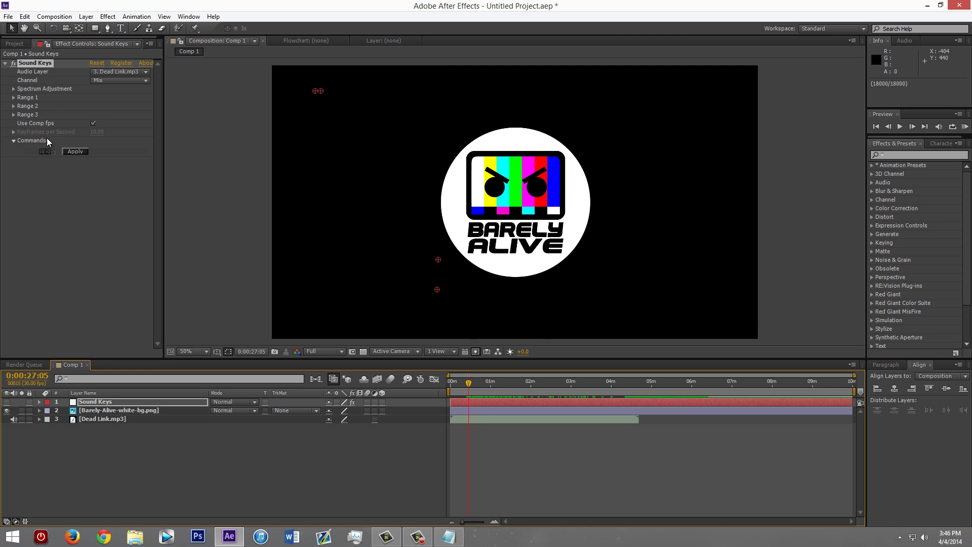
Deselect the Sound Keys layer and scrub between 0:23 and 0:57, checking the logo's audio-driven pulse
left_click(143, 448)
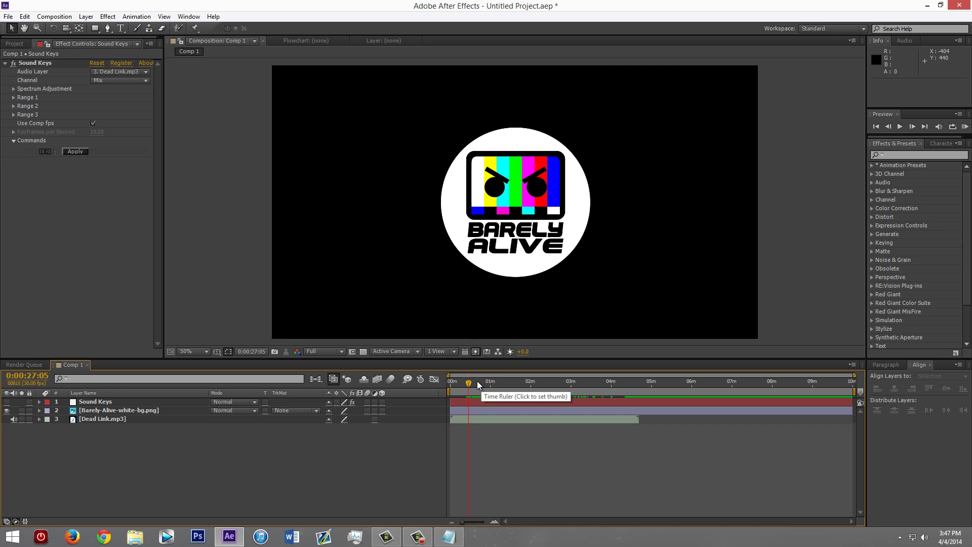
left_click(477, 383)
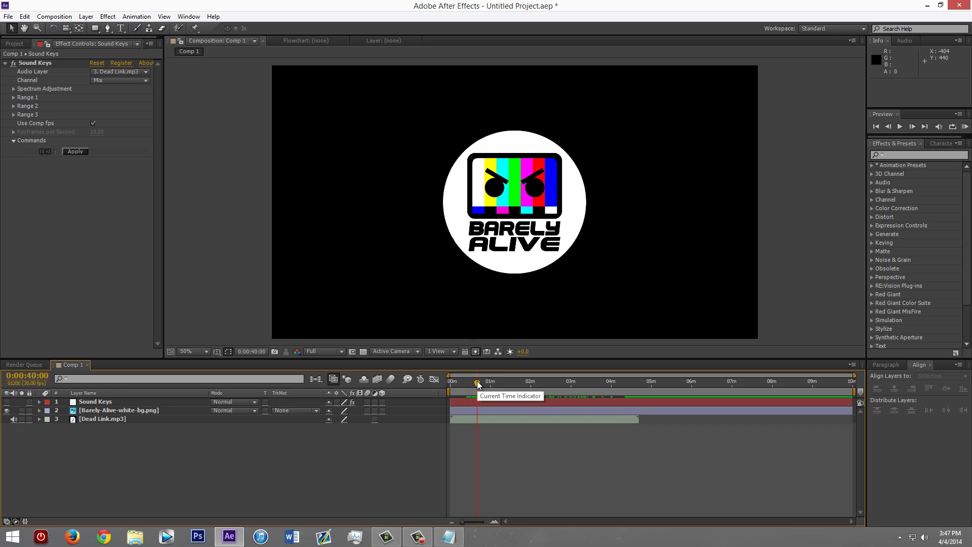
key("space")
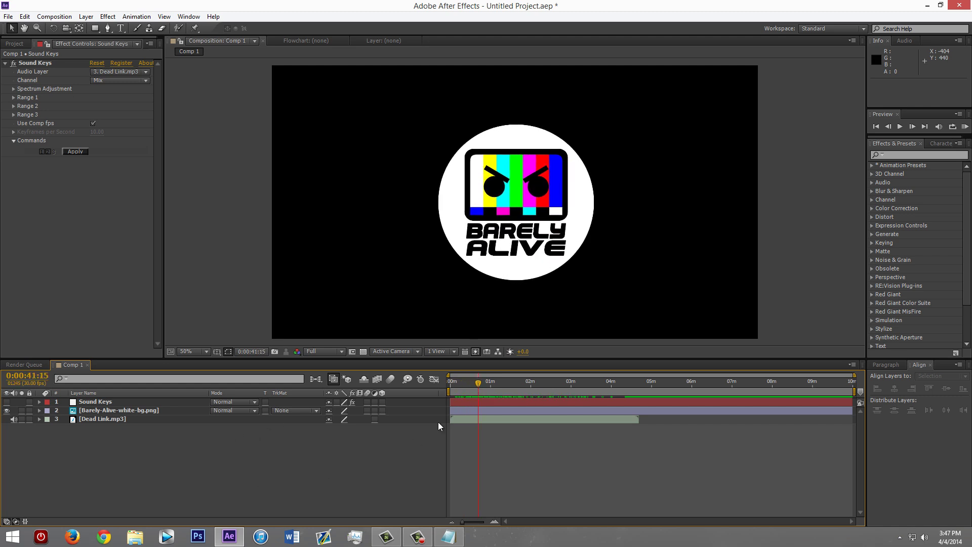
left_click(469, 386)
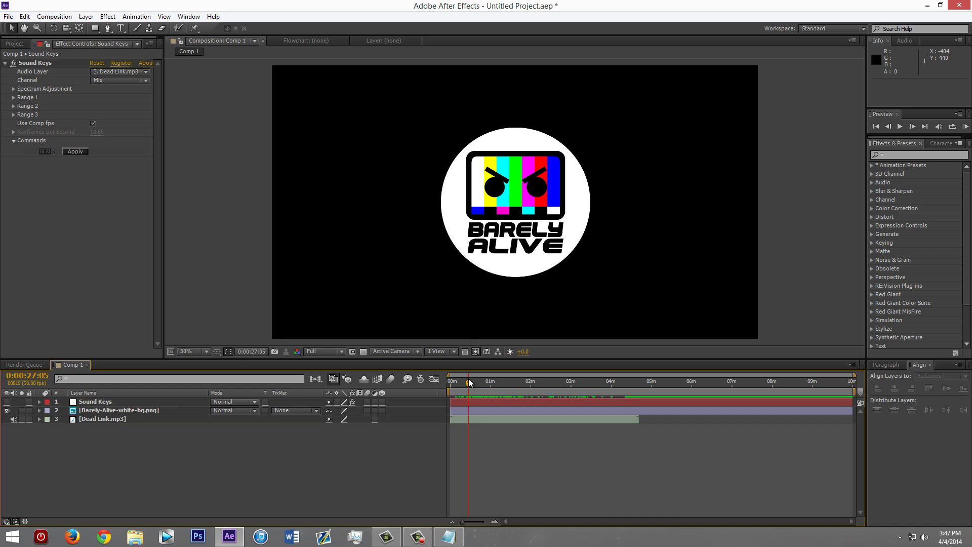
left_click(476, 386)
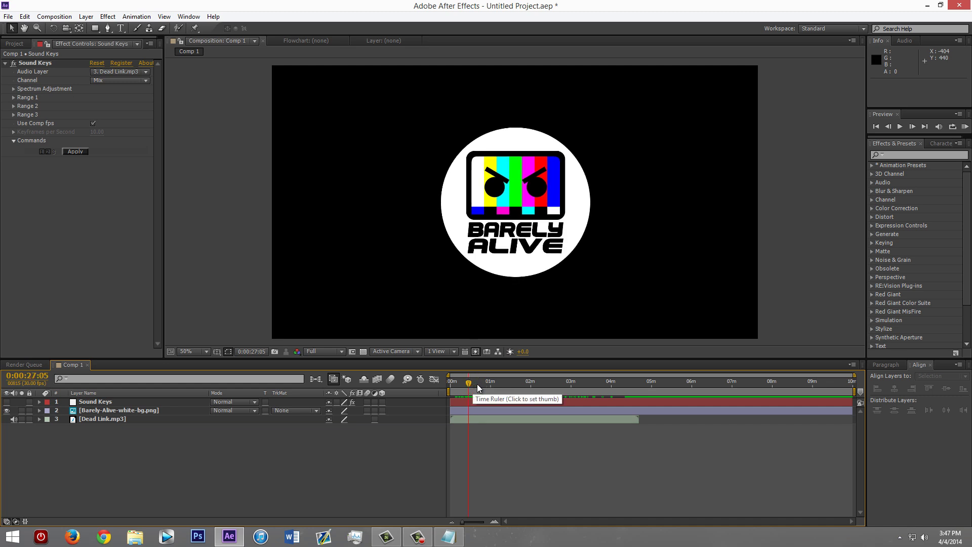
left_click(479, 386)
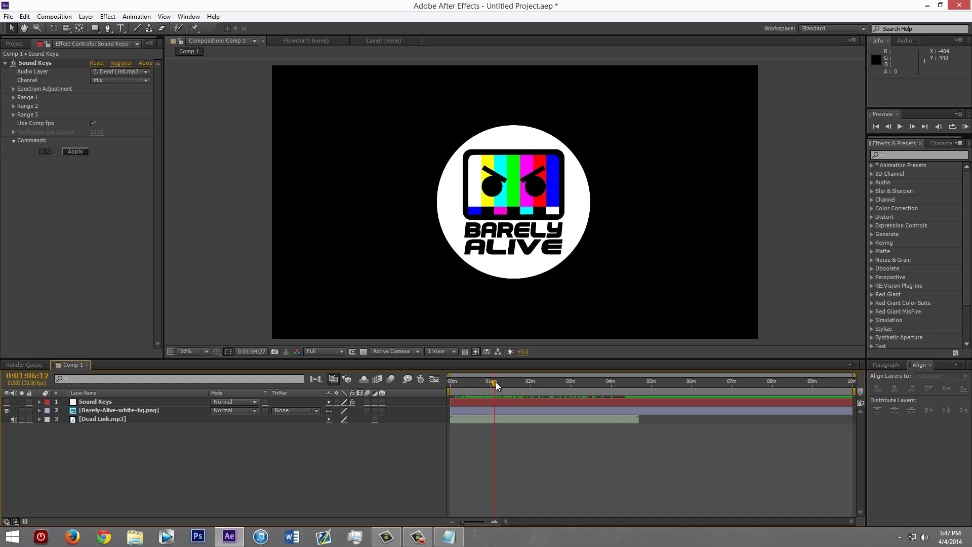
left_click_drag(480, 386, 474, 386)
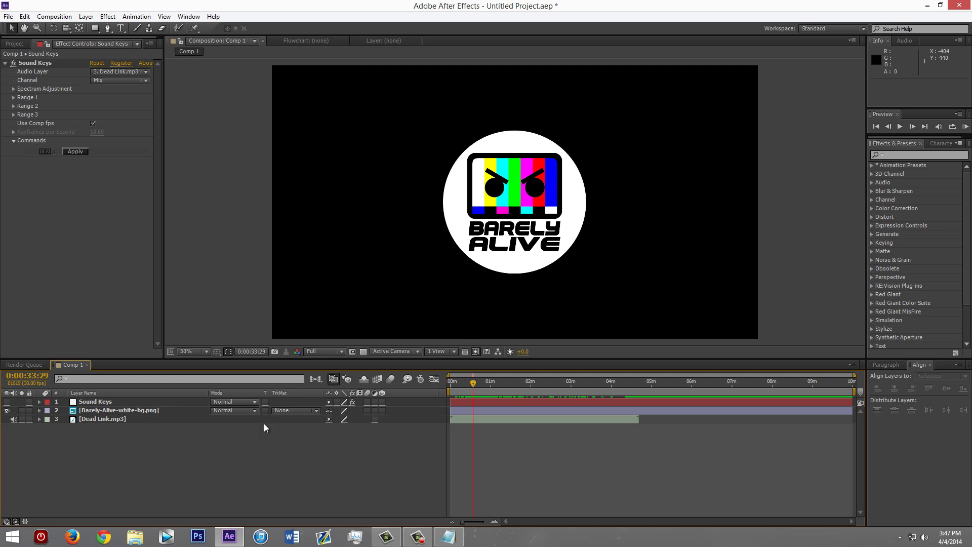
left_click(466, 385)
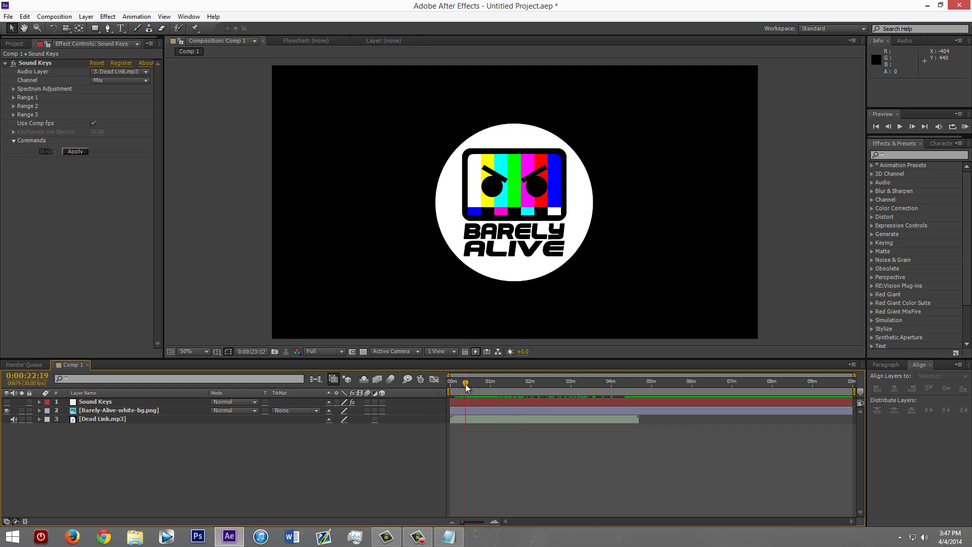
left_click_drag(467, 385, 487, 395)
Run a RAM Preview from about 0:57 to watch the logo pulse in real time
left_click(965, 127)
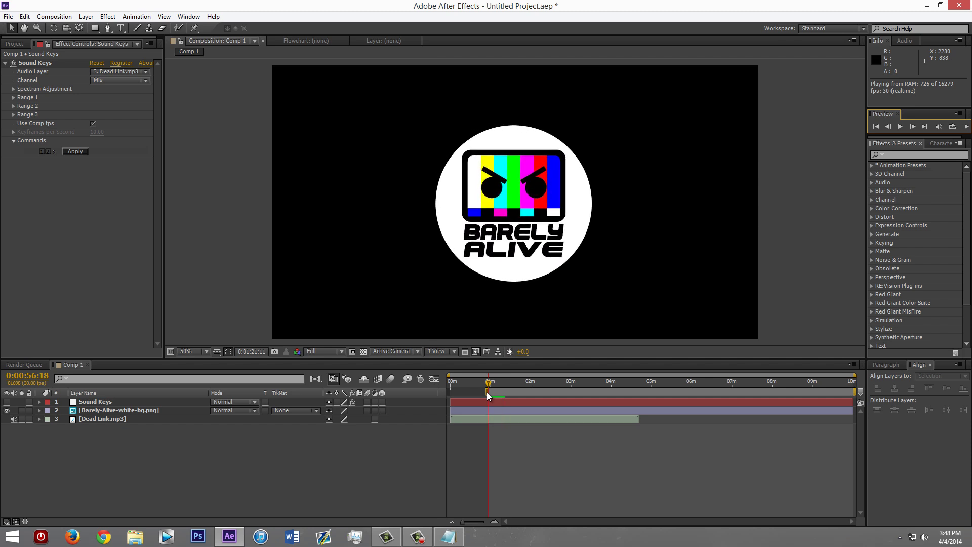
Stop the preview and check the pulsing logo at 1:12, 1:24, 1:38 and about 4:29
left_click(487, 393)
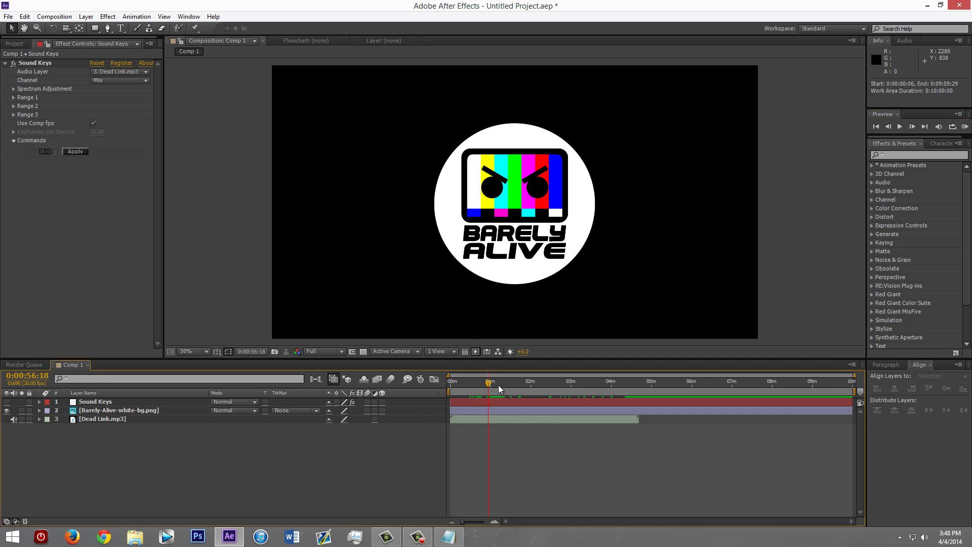
left_click(498, 387)
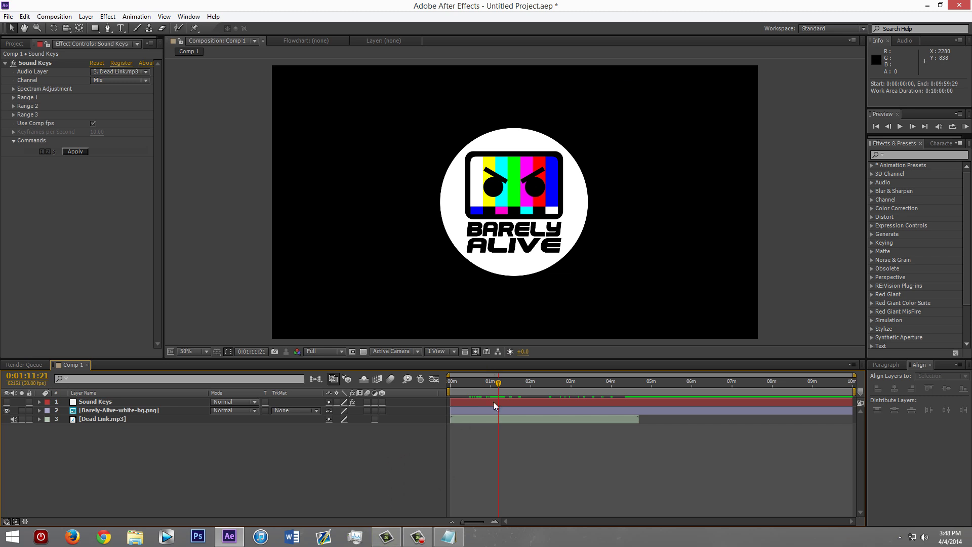
left_click(506, 384)
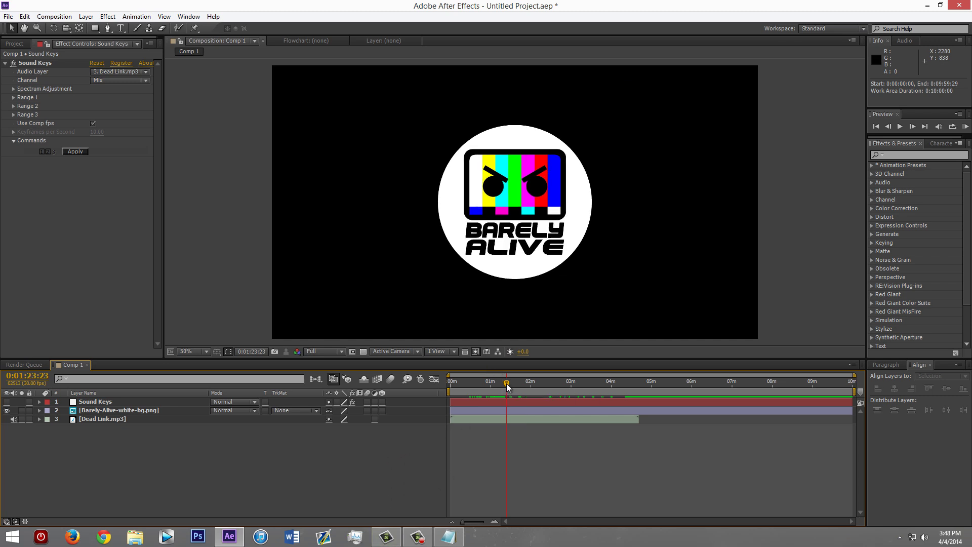
left_click_drag(508, 386, 484, 384)
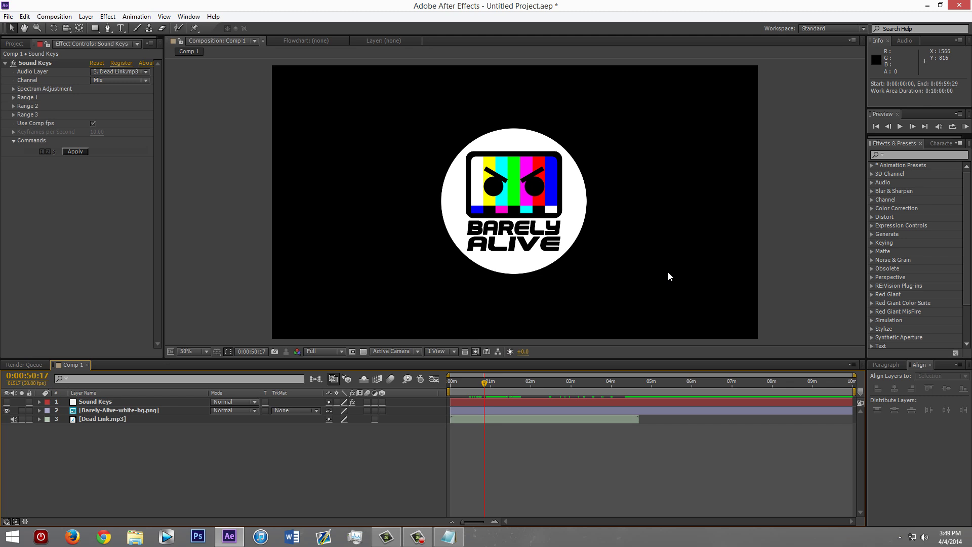
left_click_drag(576, 382, 639, 391)
left_click(418, 537)
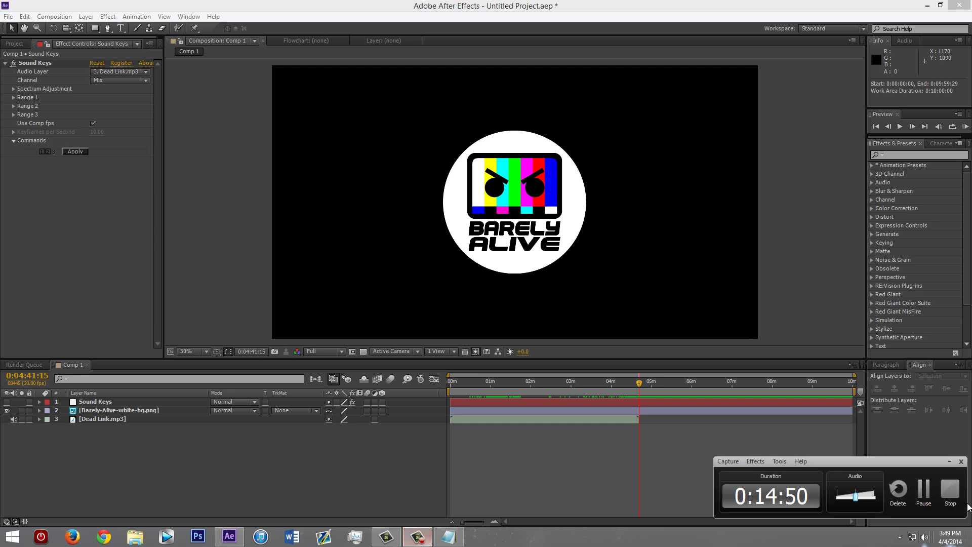